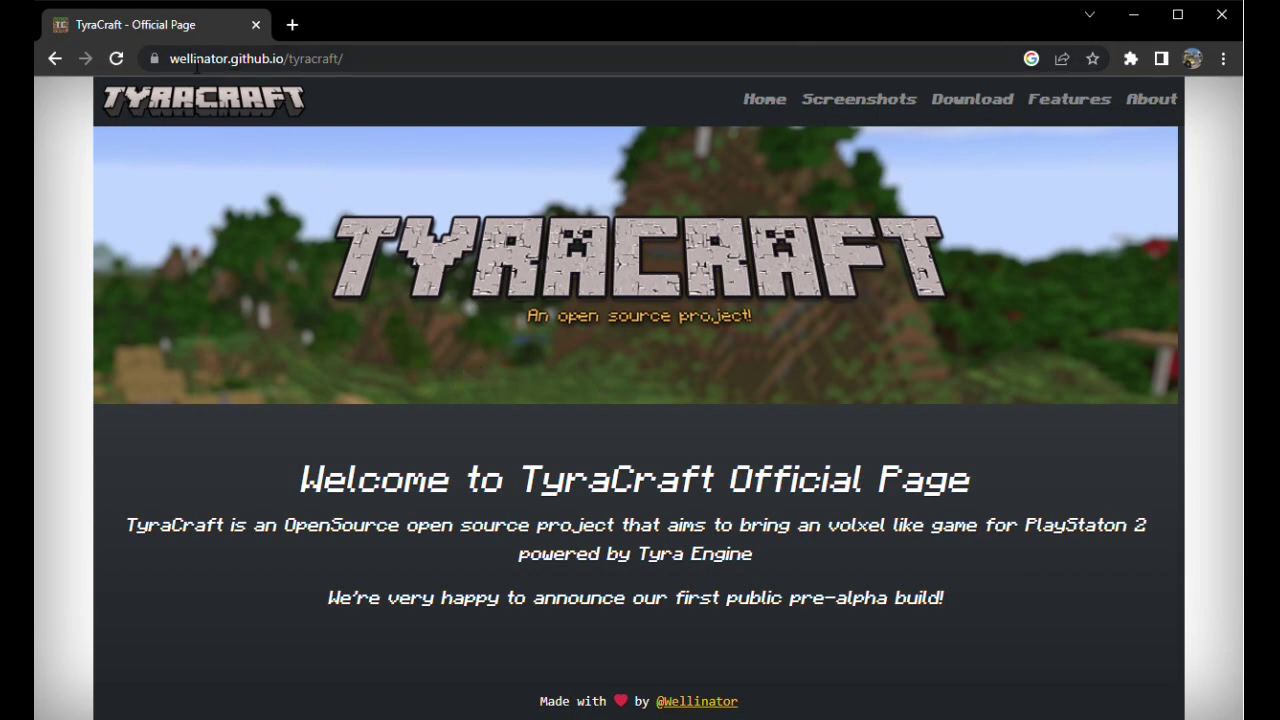
- Under 'Get the pre-alpha version!', download the ELF build and the Assets 7z archive
{"action": "left_click", "coordinate": [371, 64]}
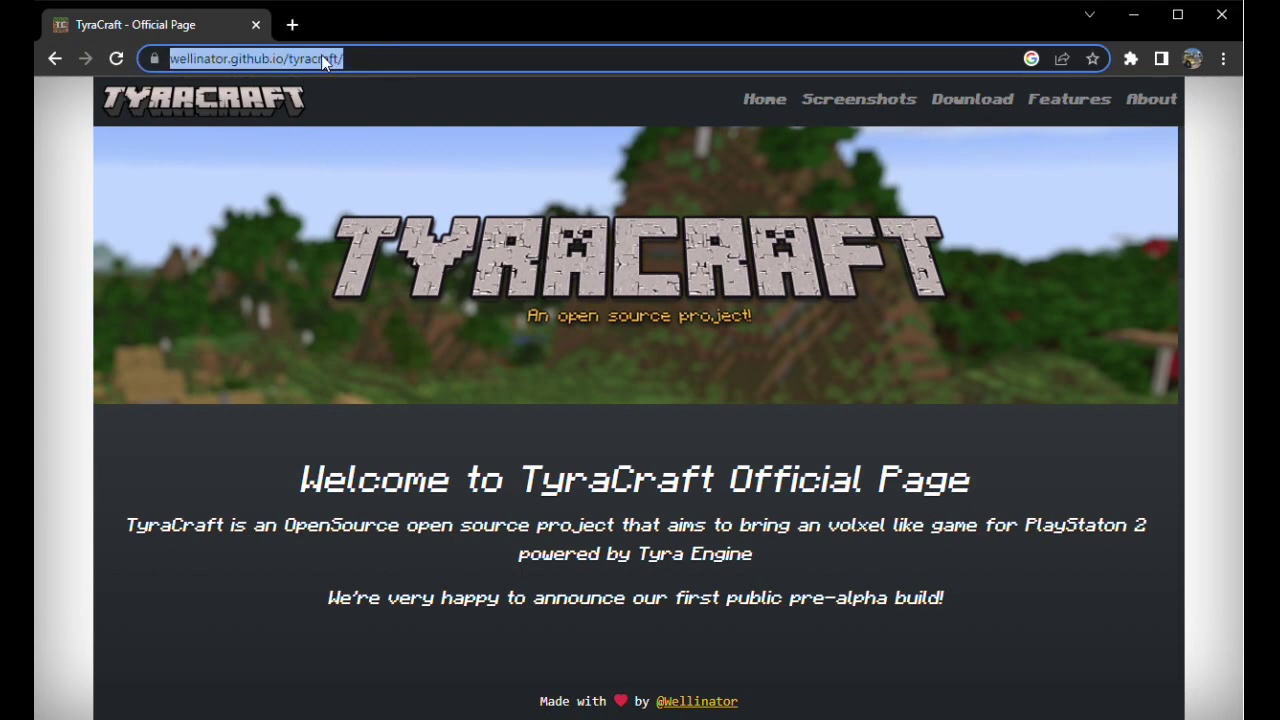
{"action": "left_click", "coordinate": [366, 200]}
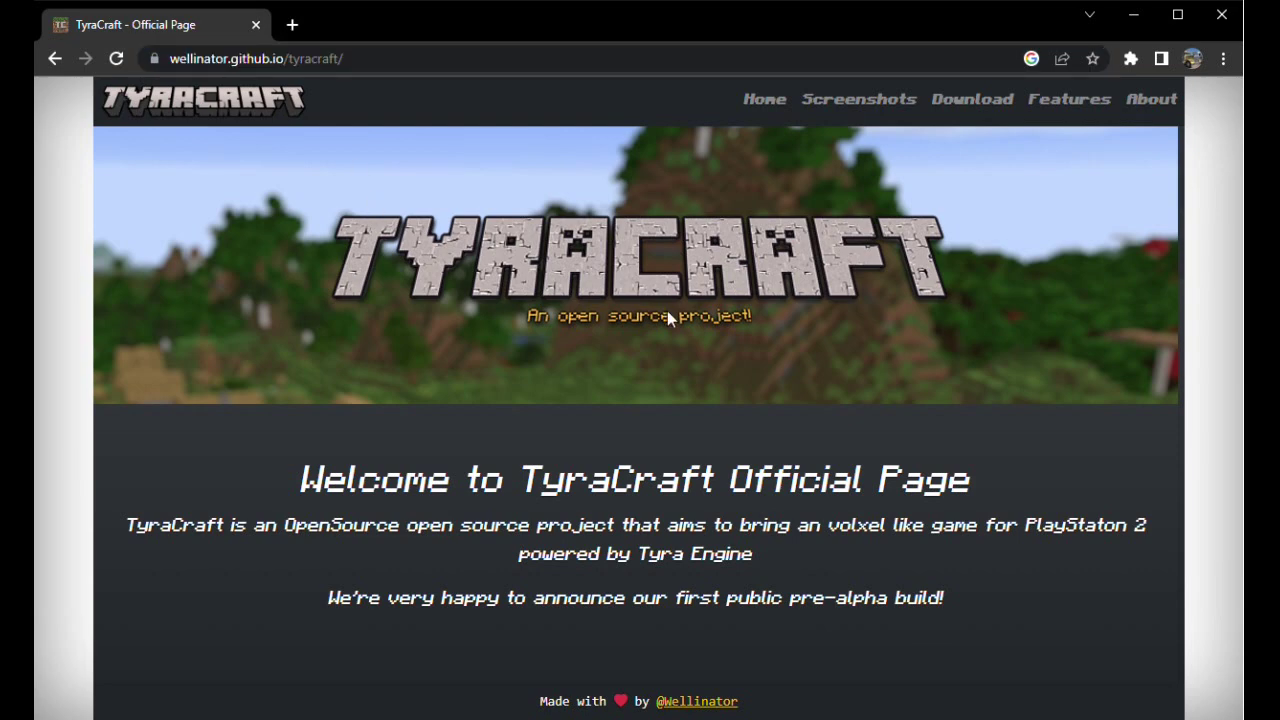
{"action": "scroll", "coordinate": [667, 316], "scroll_direction": "down", "scroll_amount": 5}
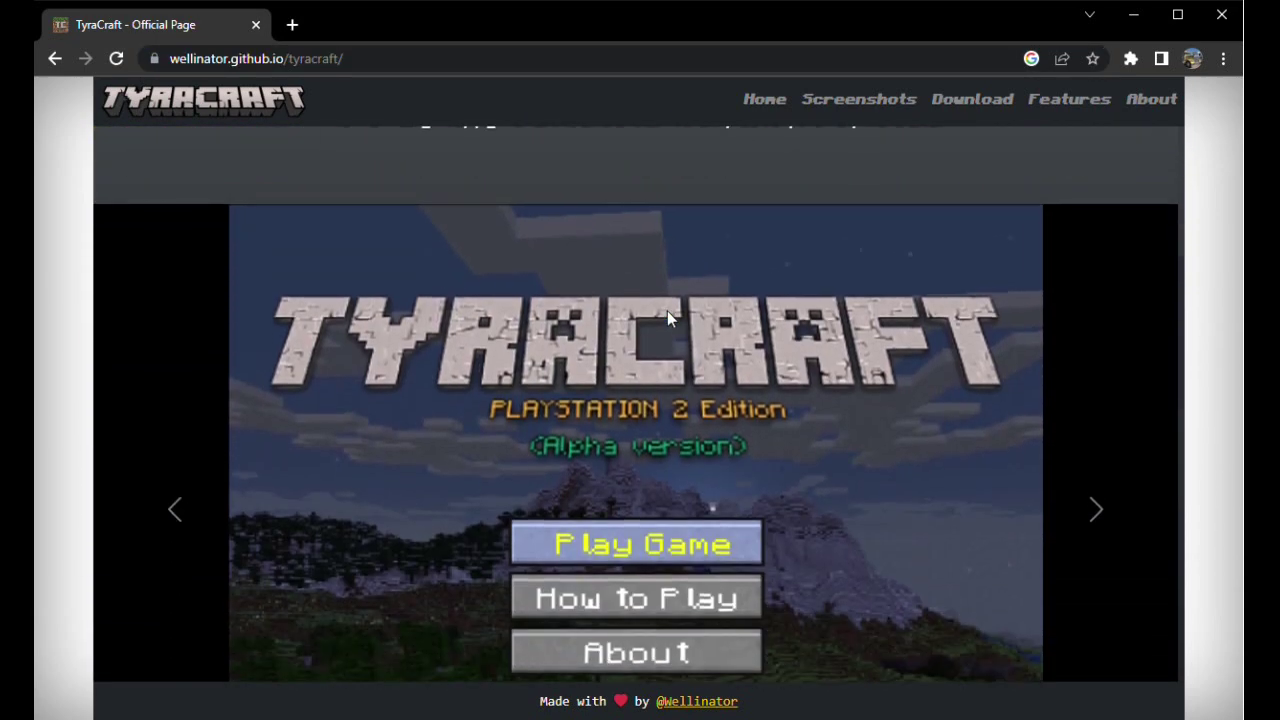
{"action": "scroll", "coordinate": [667, 310], "scroll_direction": "down", "scroll_amount": 4}
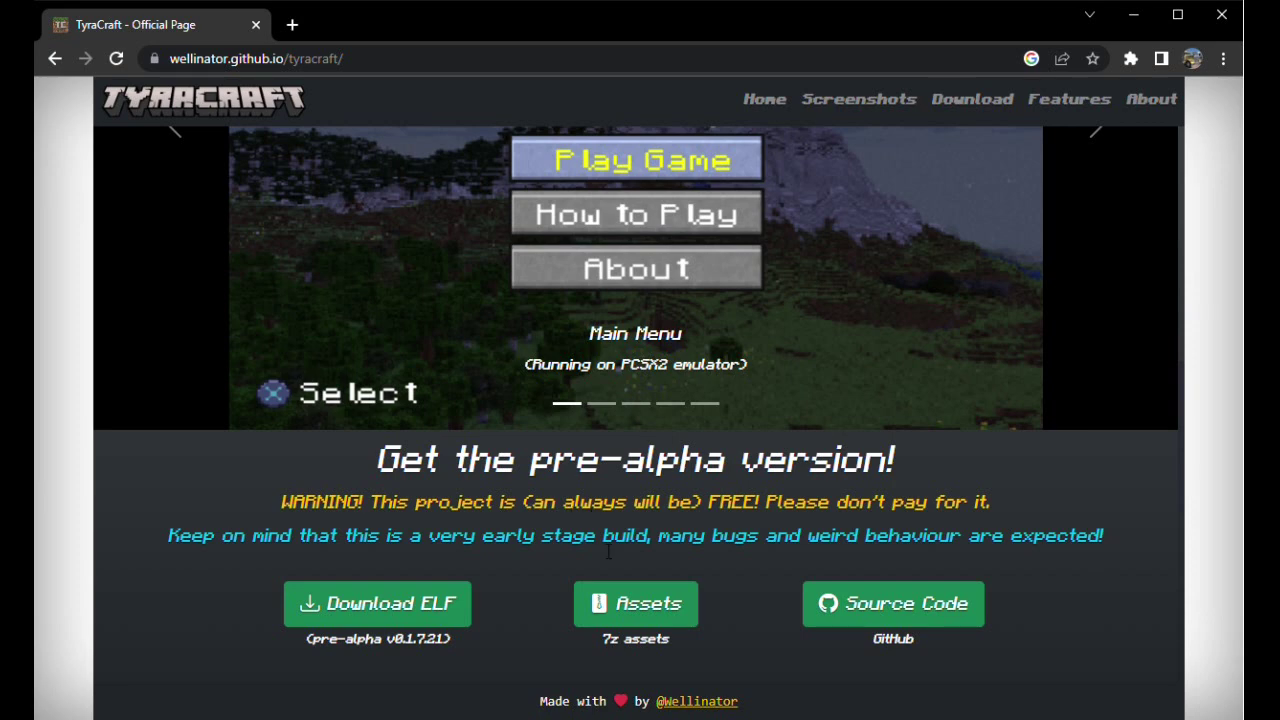
{"action": "scroll", "coordinate": [618, 430], "scroll_direction": "down", "scroll_amount": 2}
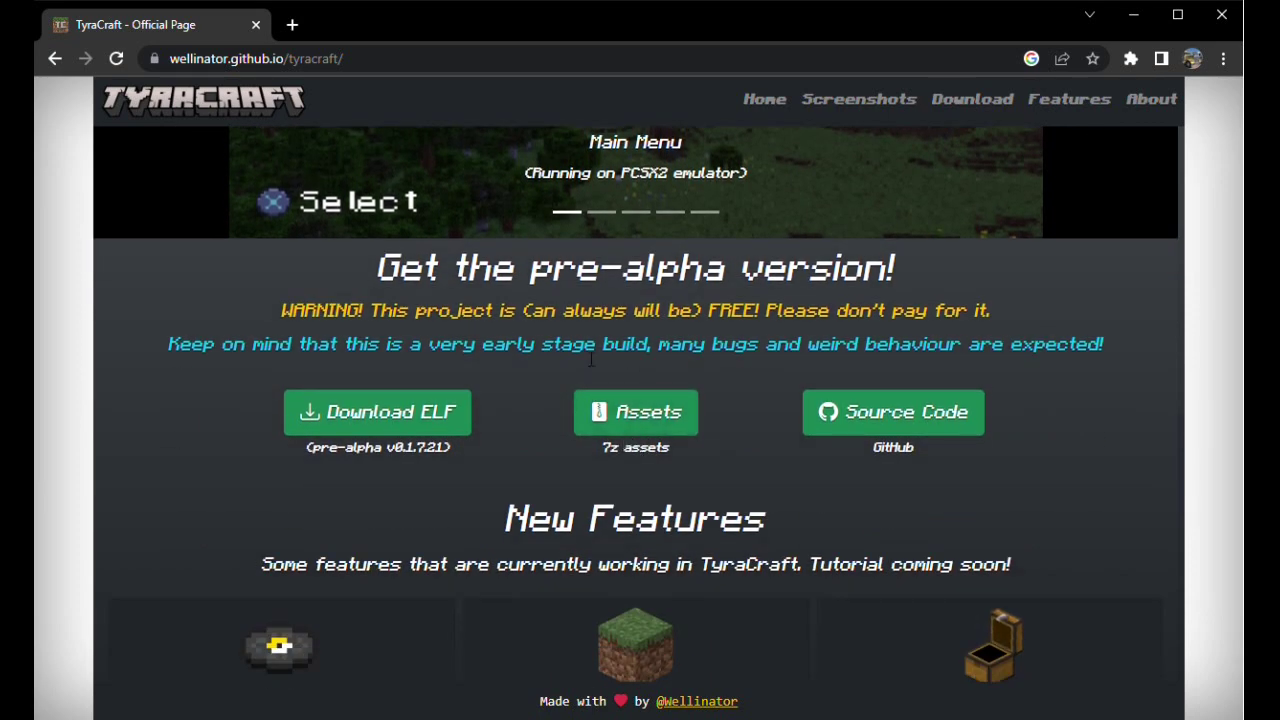
{"action": "left_click", "coordinate": [373, 432]}
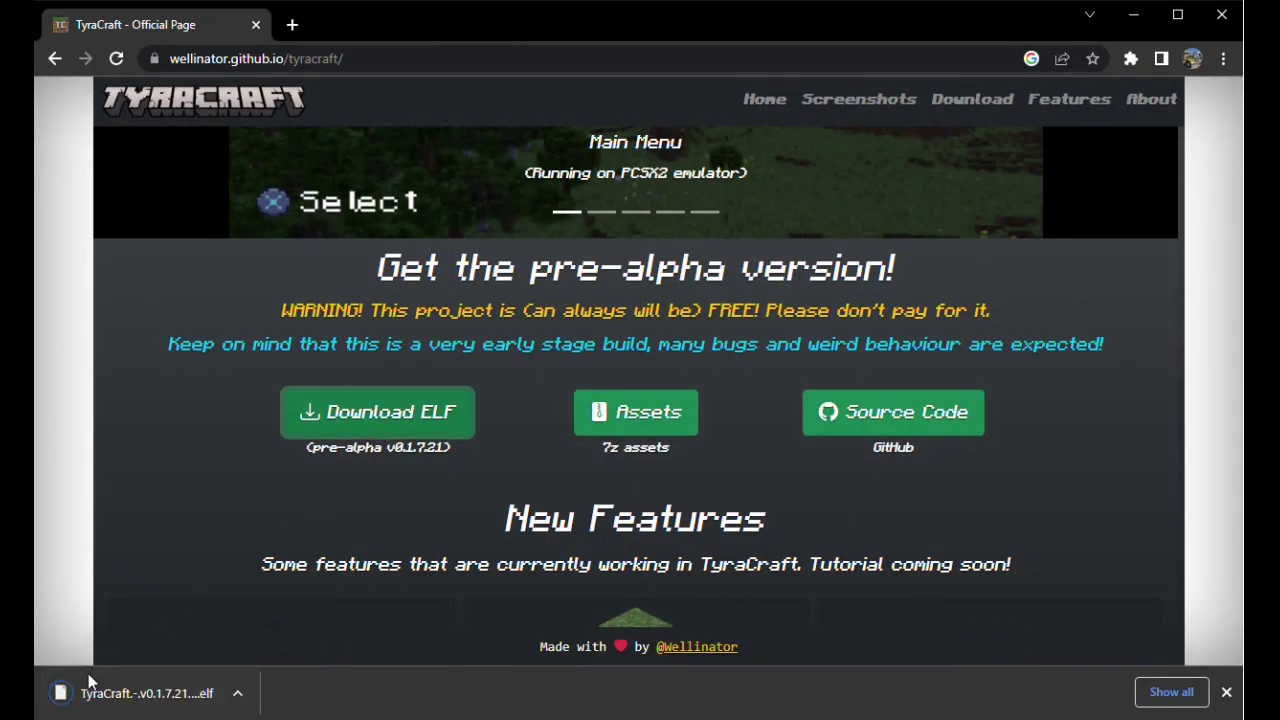
{"action": "left_click", "coordinate": [632, 416]}
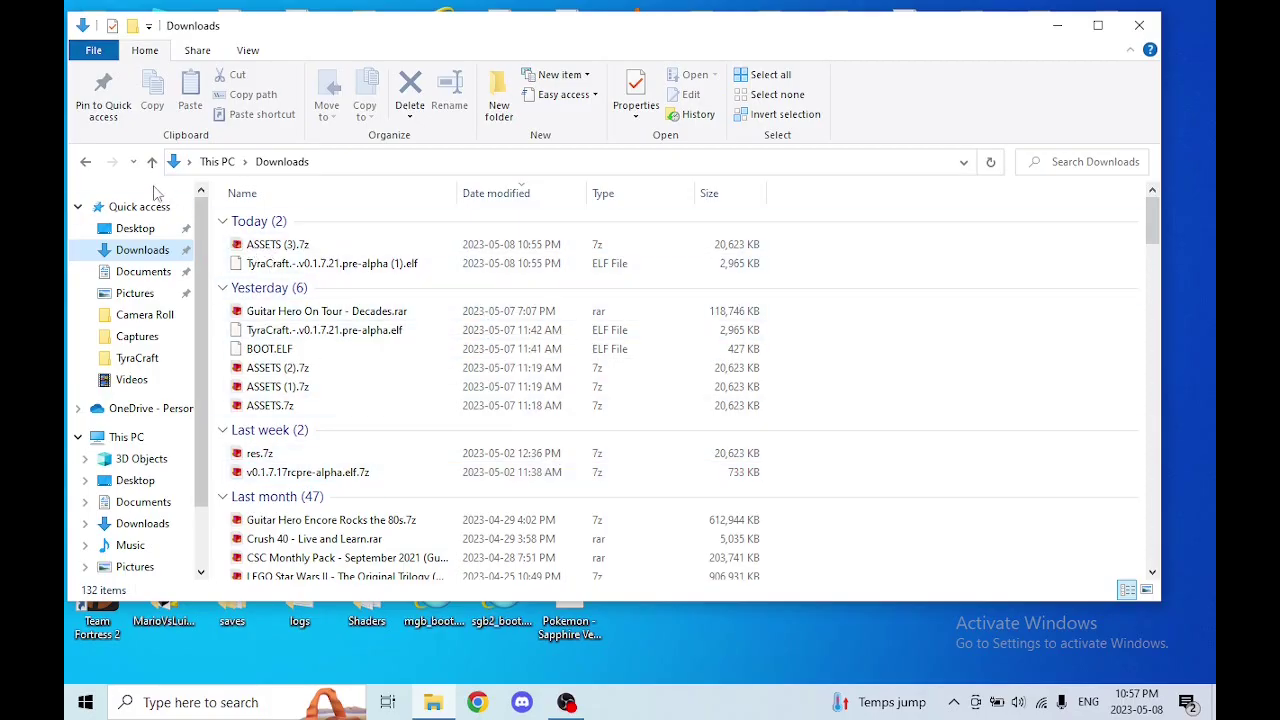
- Select the newest ASSETS (3).7z under Today in Downloads
{"action": "left_click", "coordinate": [332, 252]}
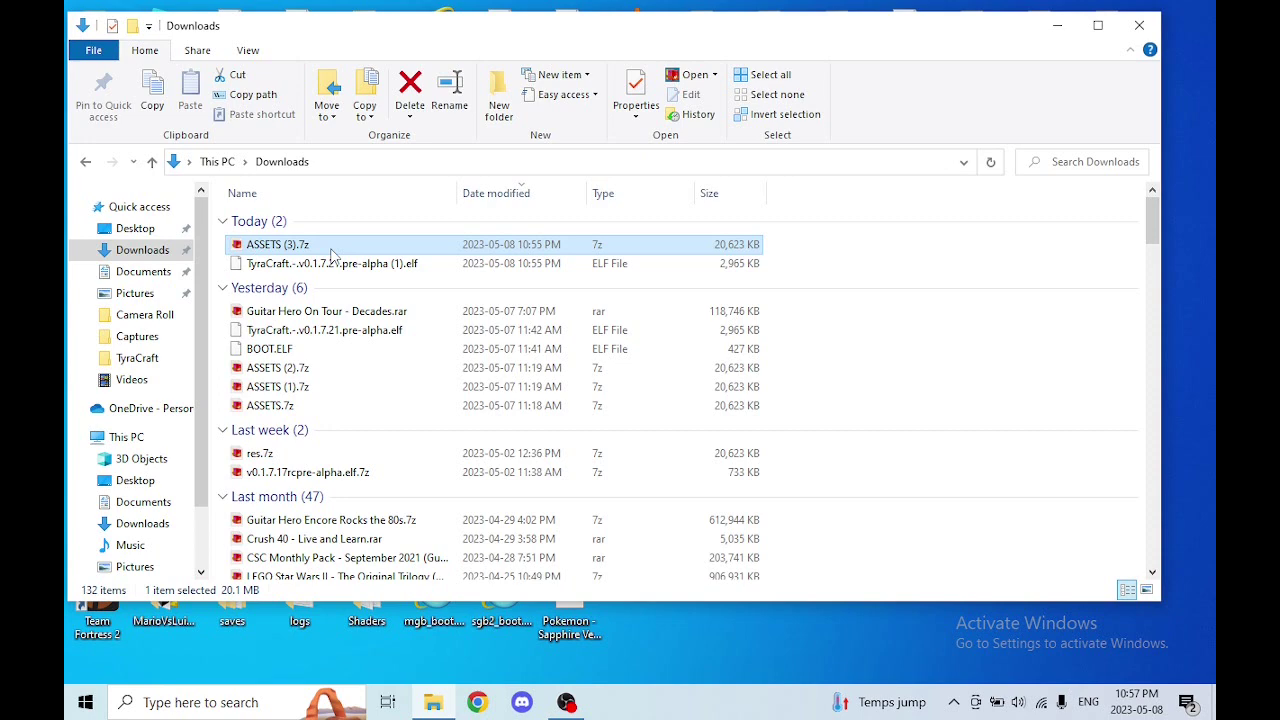
- Open ASSETS (3).7z in BreeZip, inspect its TyraCraft folder, and drag that folder onto the desktop
{"action": "double_click", "coordinate": [332, 252]}
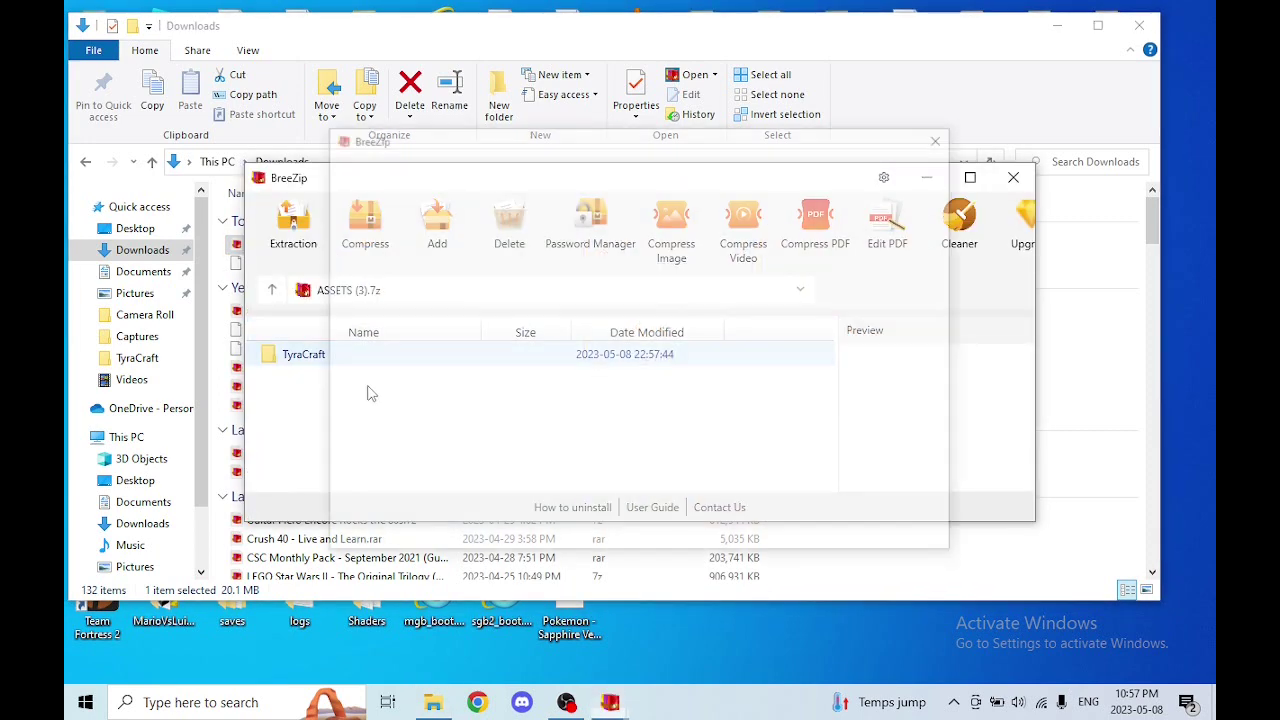
{"action": "left_click", "coordinate": [944, 137]}
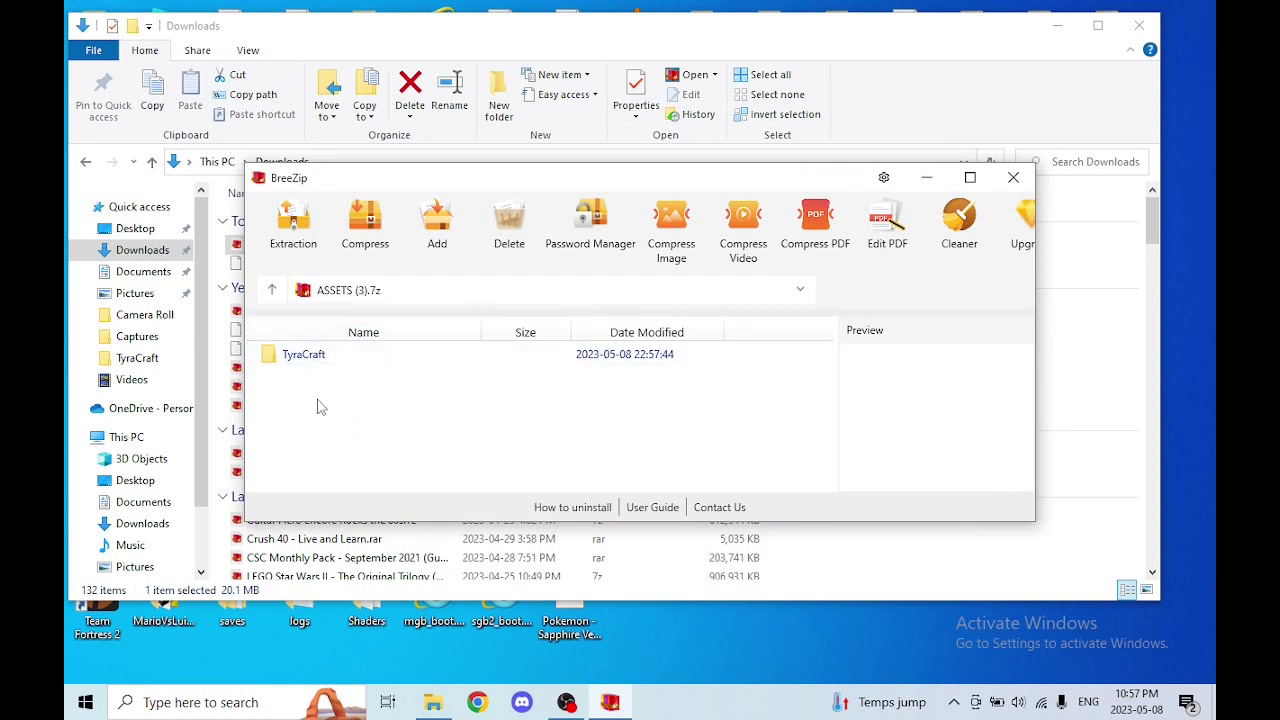
{"action": "double_click", "coordinate": [305, 356]}
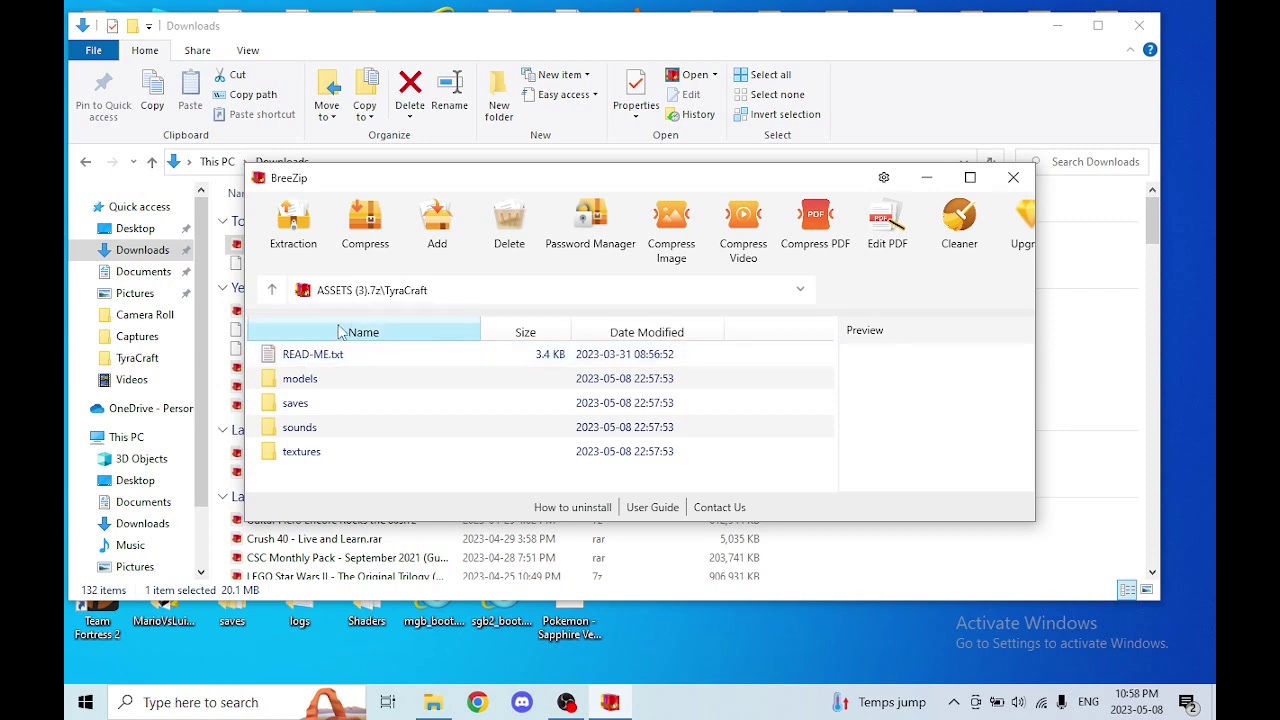
{"action": "left_click", "coordinate": [271, 289]}
{"action": "left_click_drag", "start_coordinate": [340, 360], "coordinate": [1192, 372]}
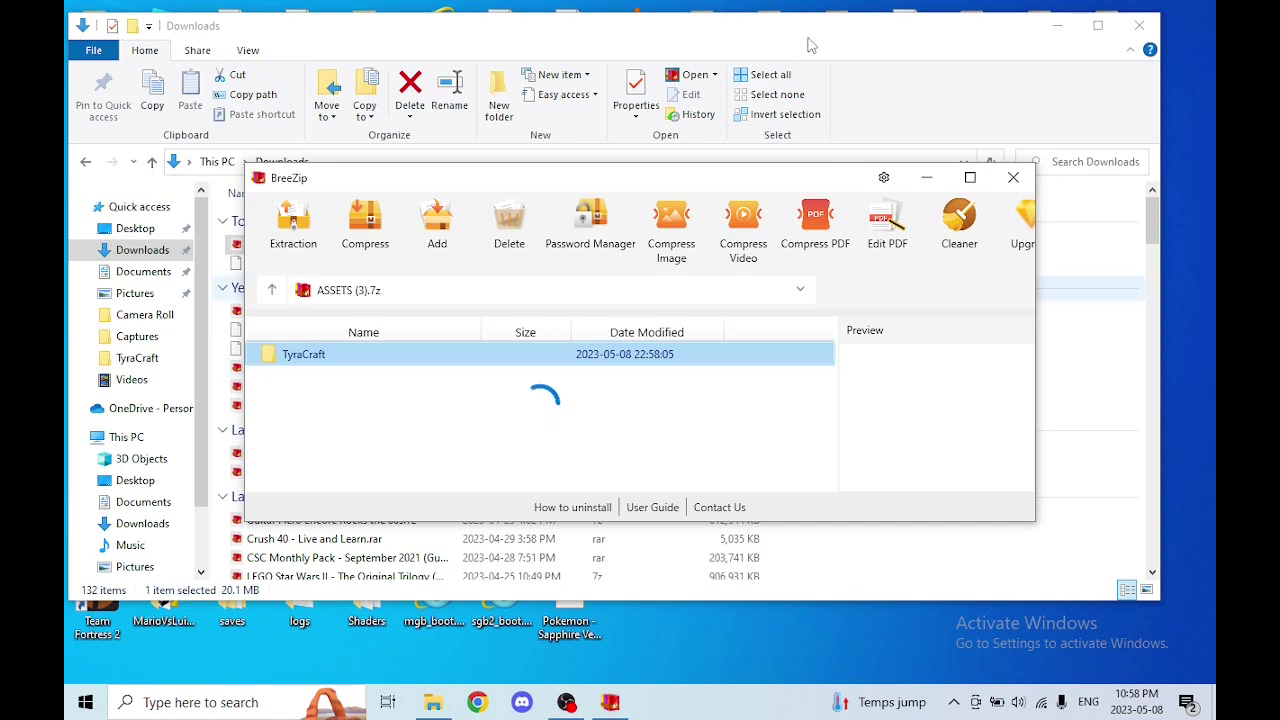
{"action": "left_click_drag", "start_coordinate": [815, 35], "coordinate": [760, 43]}
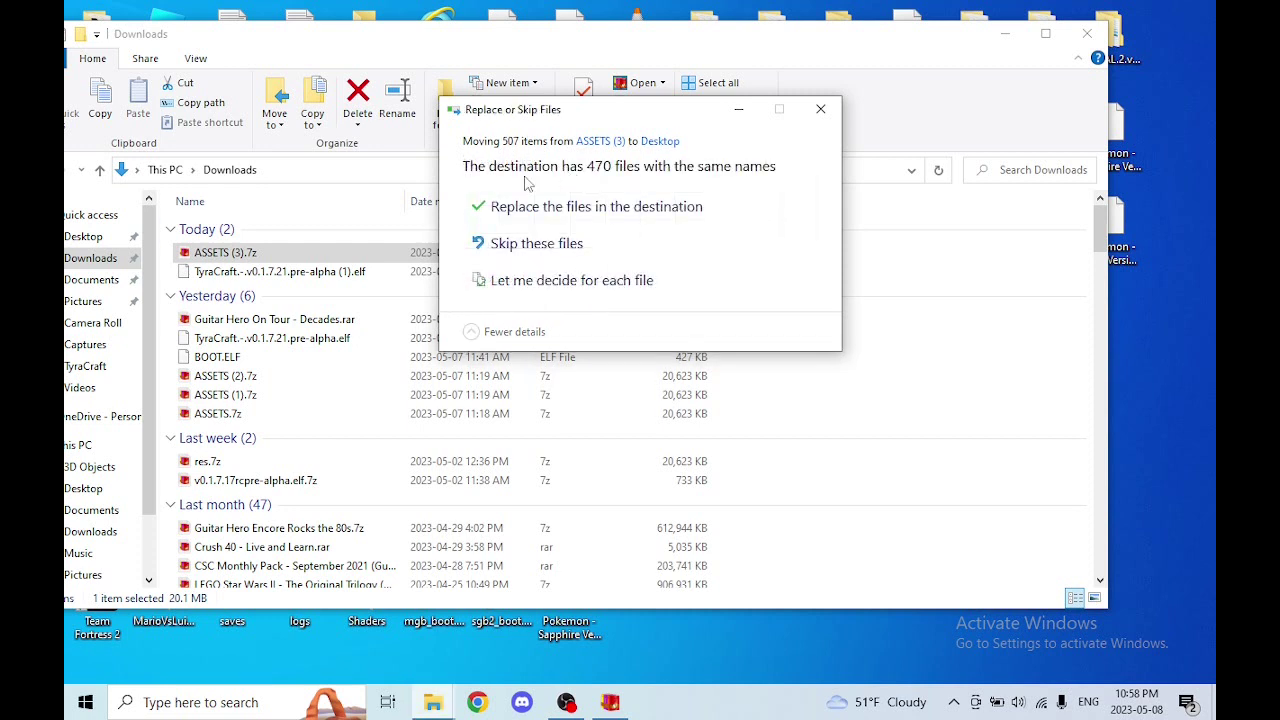
- Skip the 470 duplicate files, close BreeZip, and move TyraCraft pre-alpha (1).elf into the desktop TyraCraft folder
{"action": "left_click", "coordinate": [568, 252]}
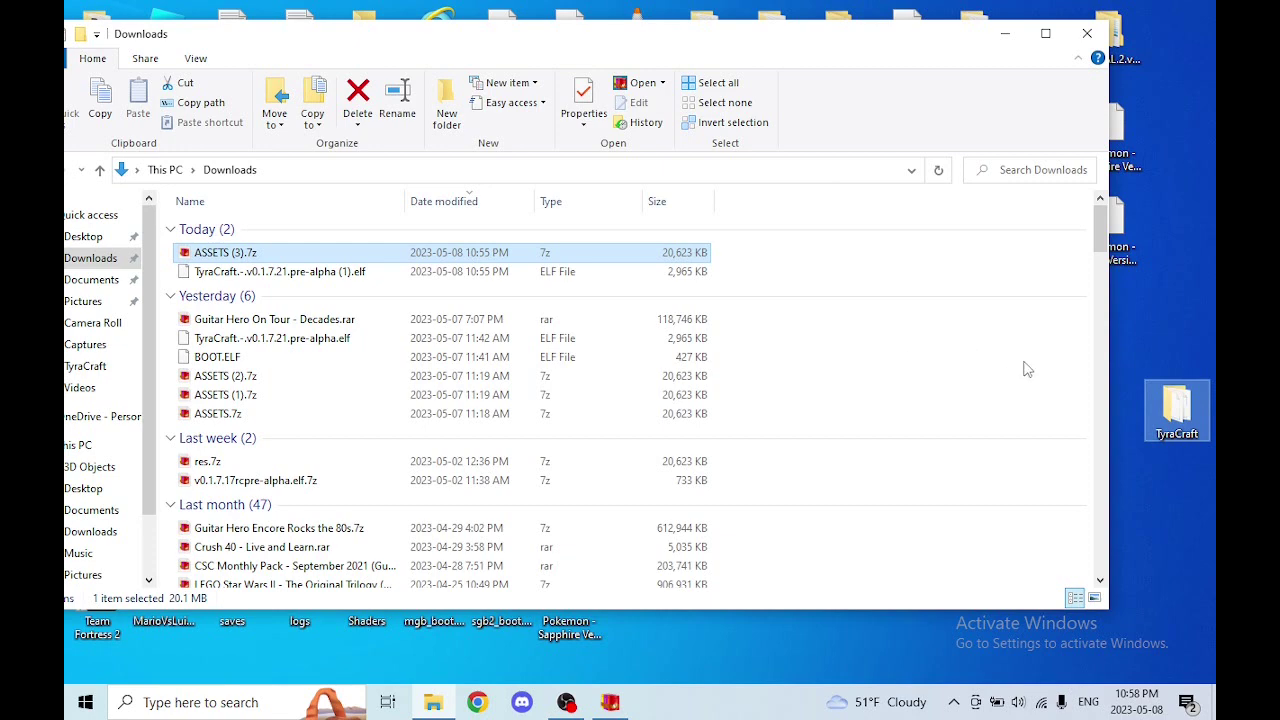
{"action": "double_click", "coordinate": [1179, 424]}
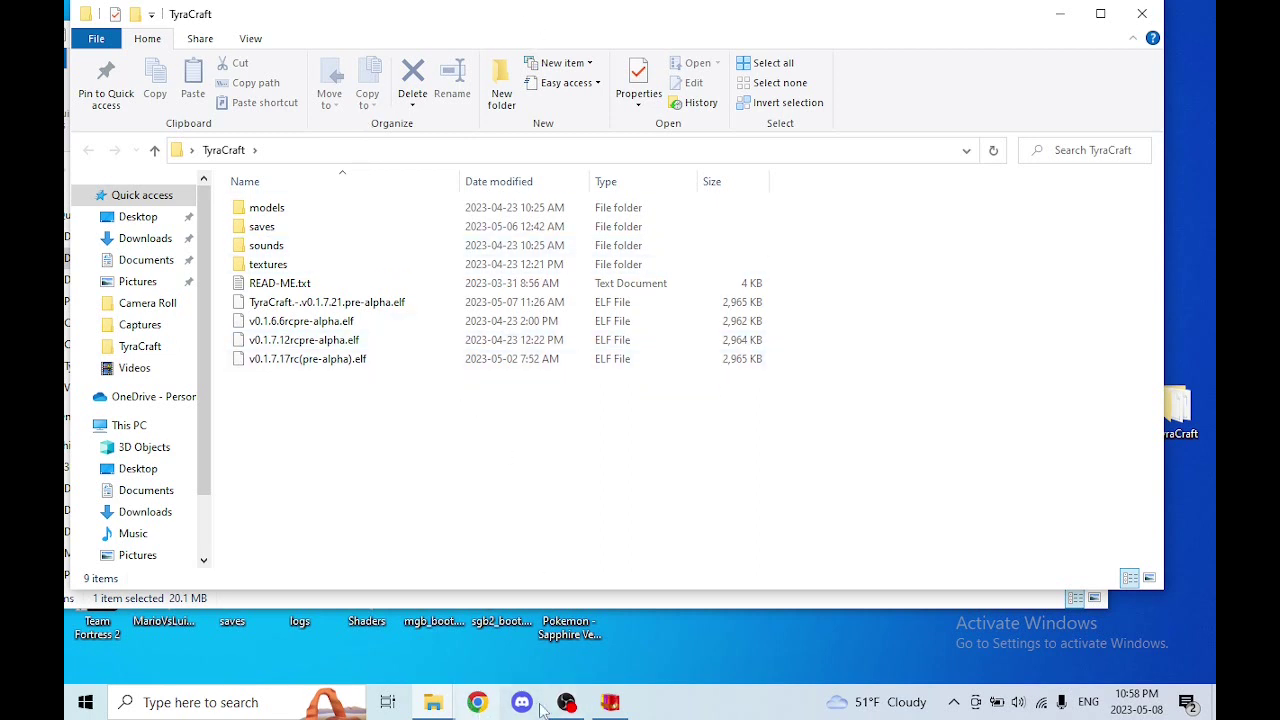
{"action": "left_click", "coordinate": [610, 702]}
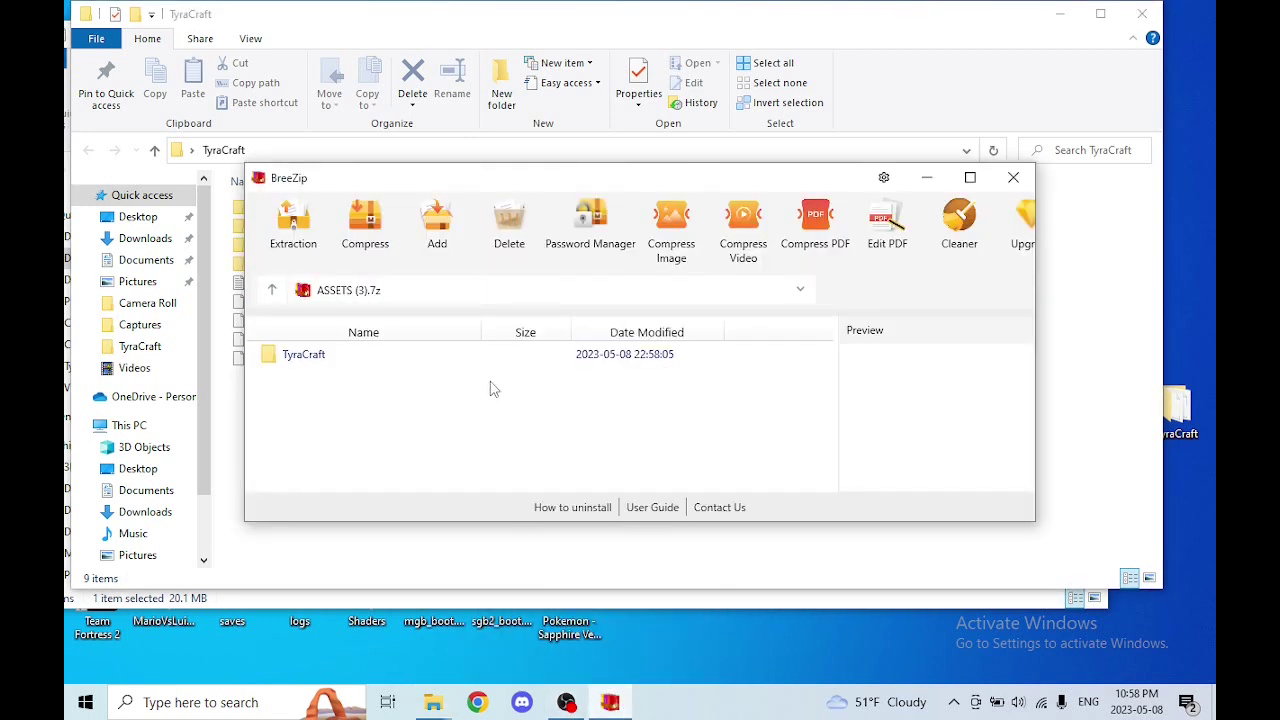
{"action": "left_click", "coordinate": [1013, 177]}
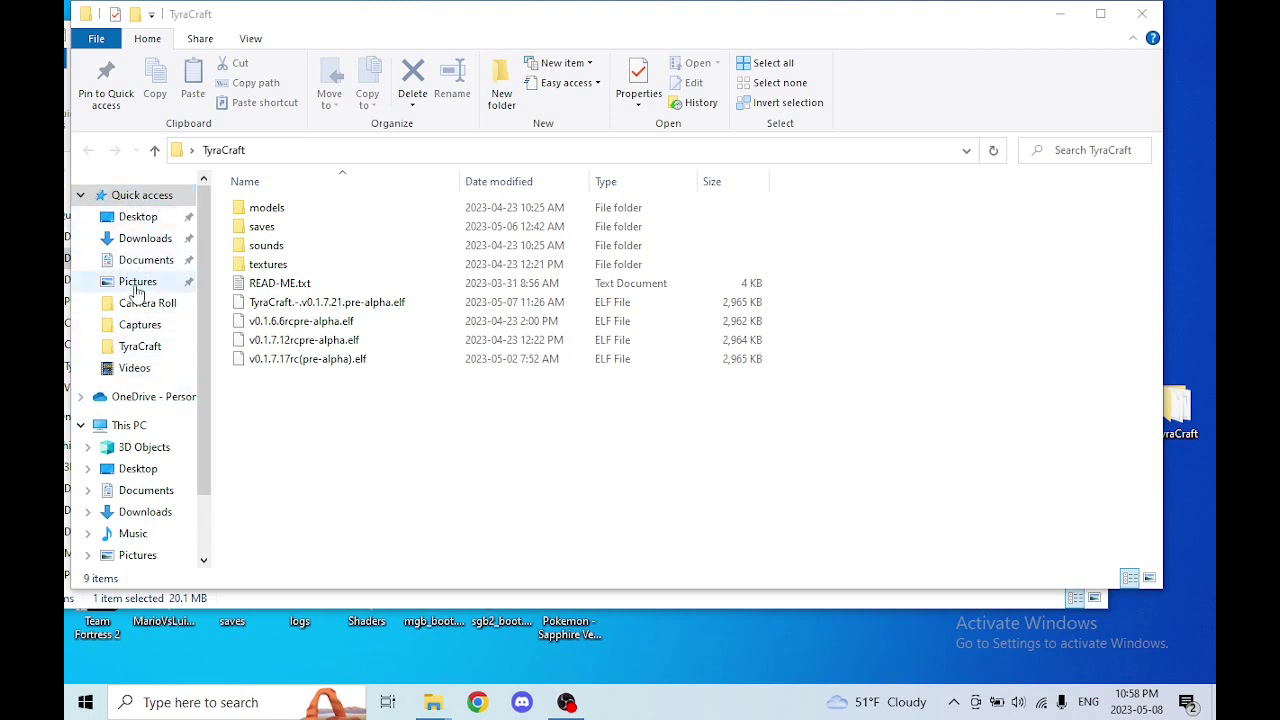
{"action": "left_click", "coordinate": [145, 240]}
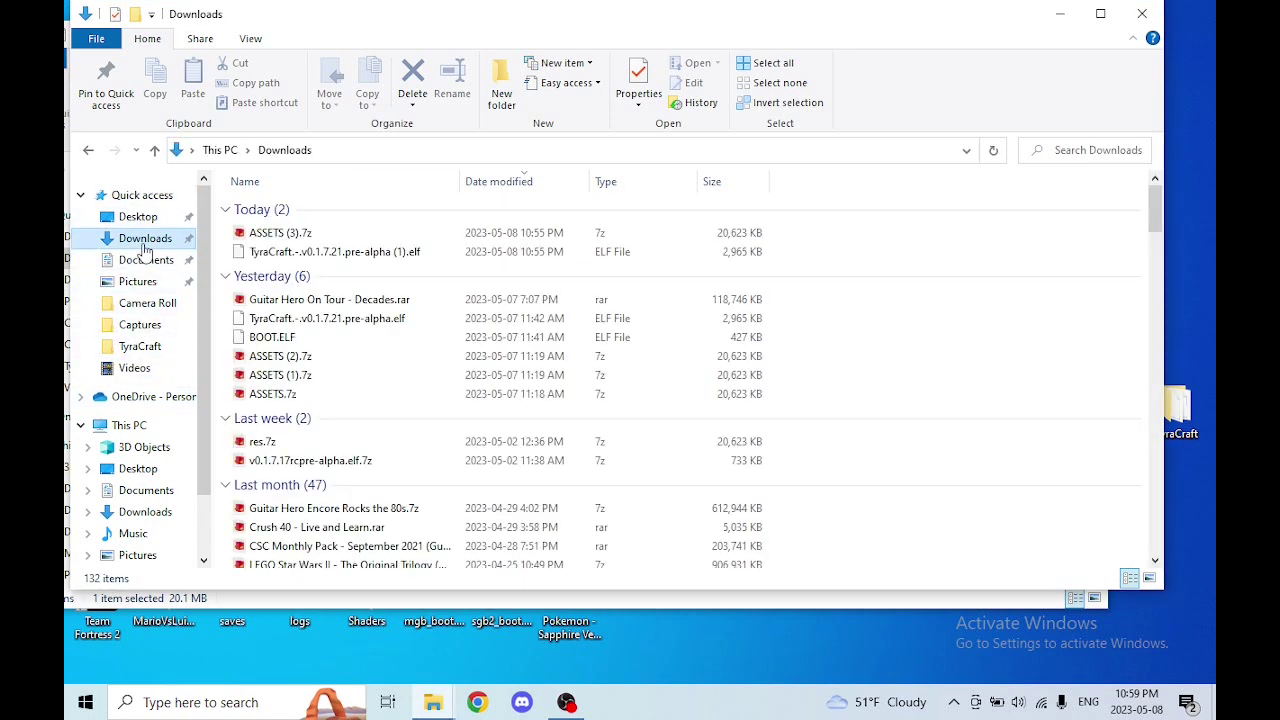
{"action": "left_click_drag", "start_coordinate": [303, 255], "coordinate": [1184, 421]}
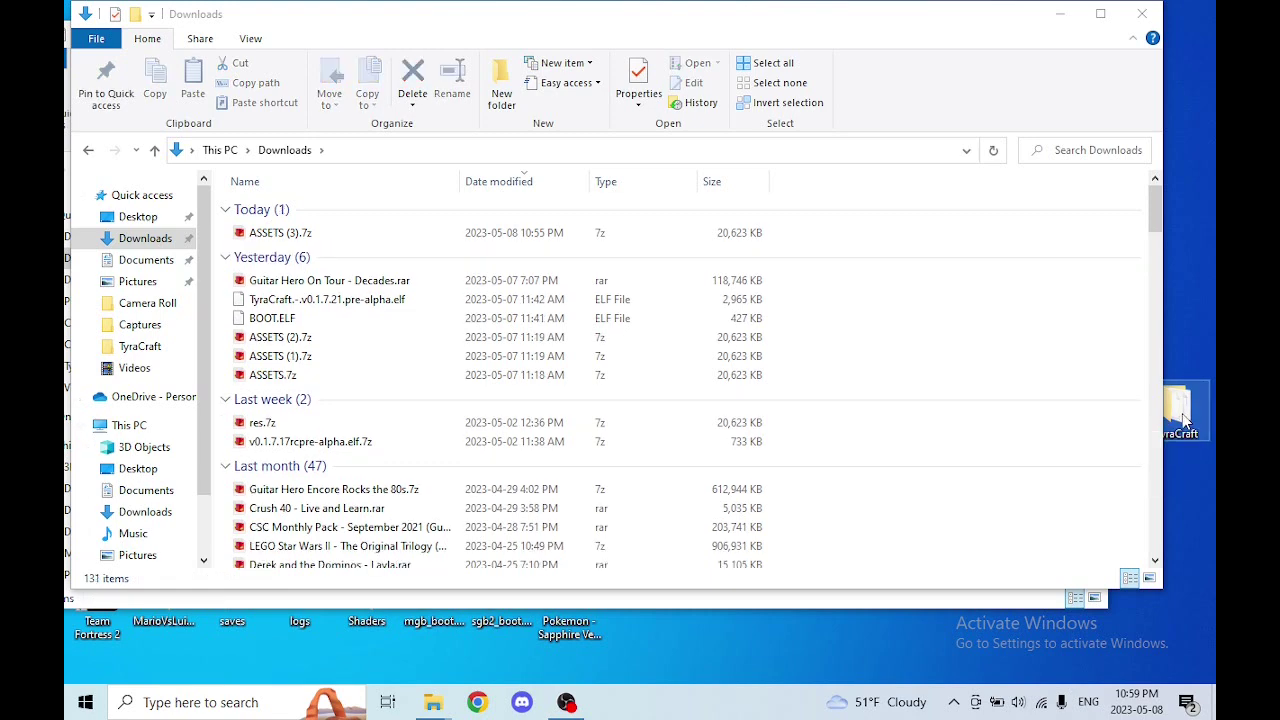
- Delete the unwanted file from the desktop TyraCraft folder and close that window
{"action": "double_click", "coordinate": [1184, 421]}
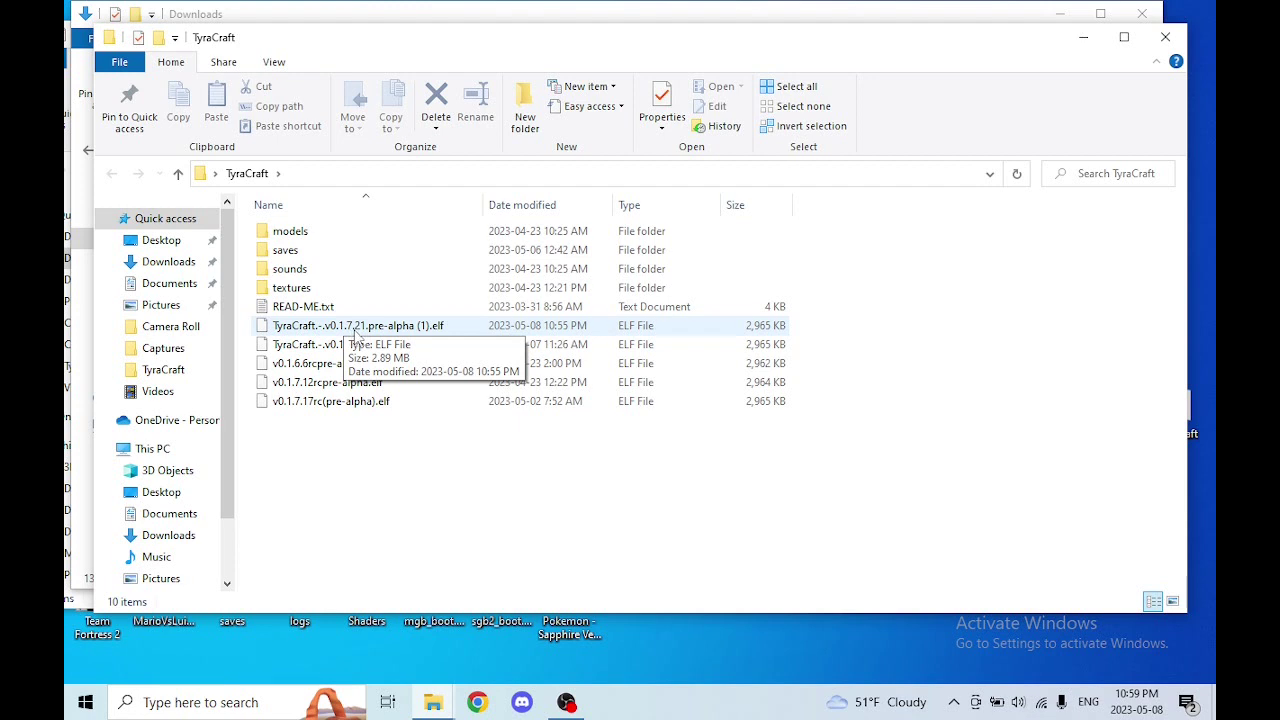
{"action": "left_click", "coordinate": [353, 330]}
{"action": "right_click", "coordinate": [358, 330]}
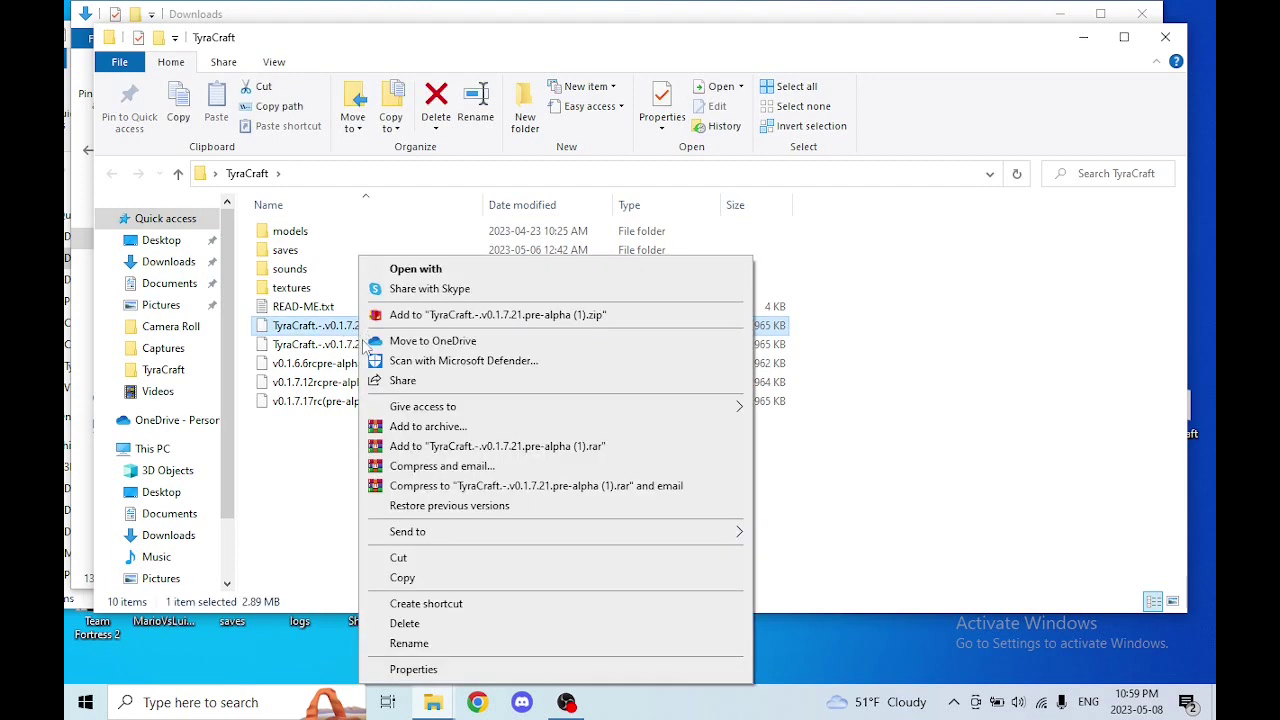
{"action": "left_click", "coordinate": [404, 625]}
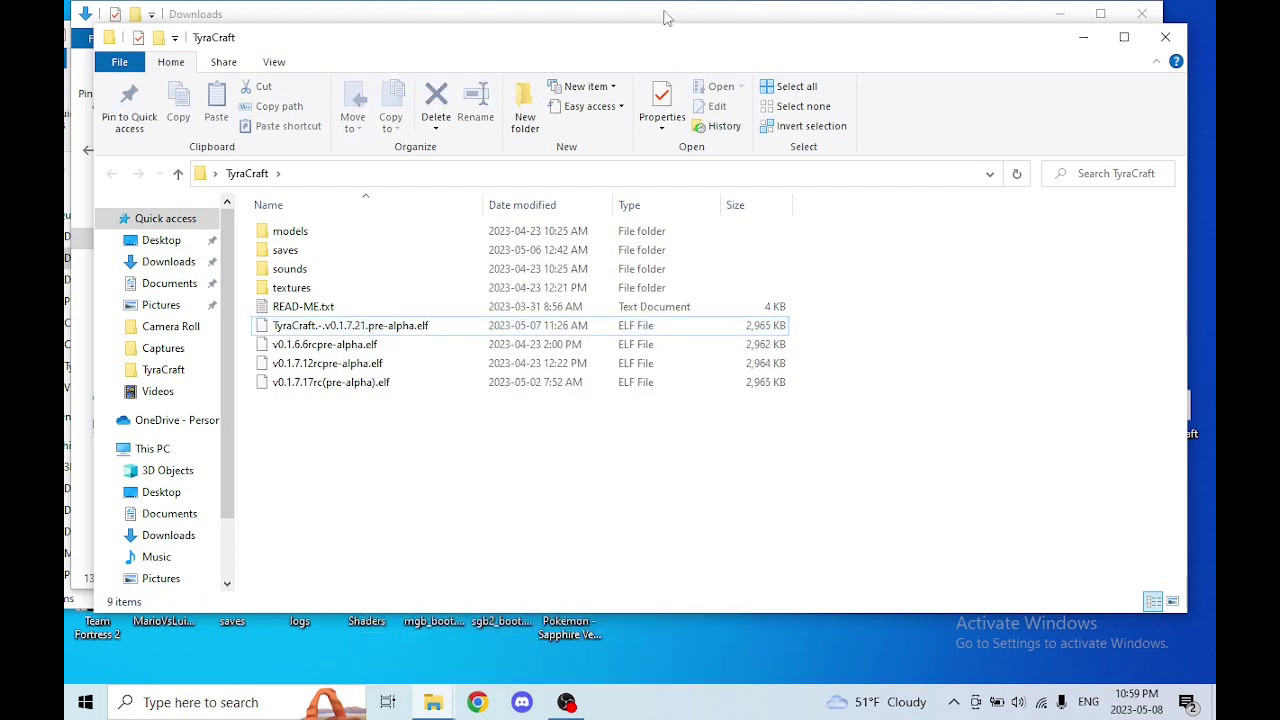
{"action": "left_click_drag", "start_coordinate": [710, 30], "coordinate": [641, 79]}
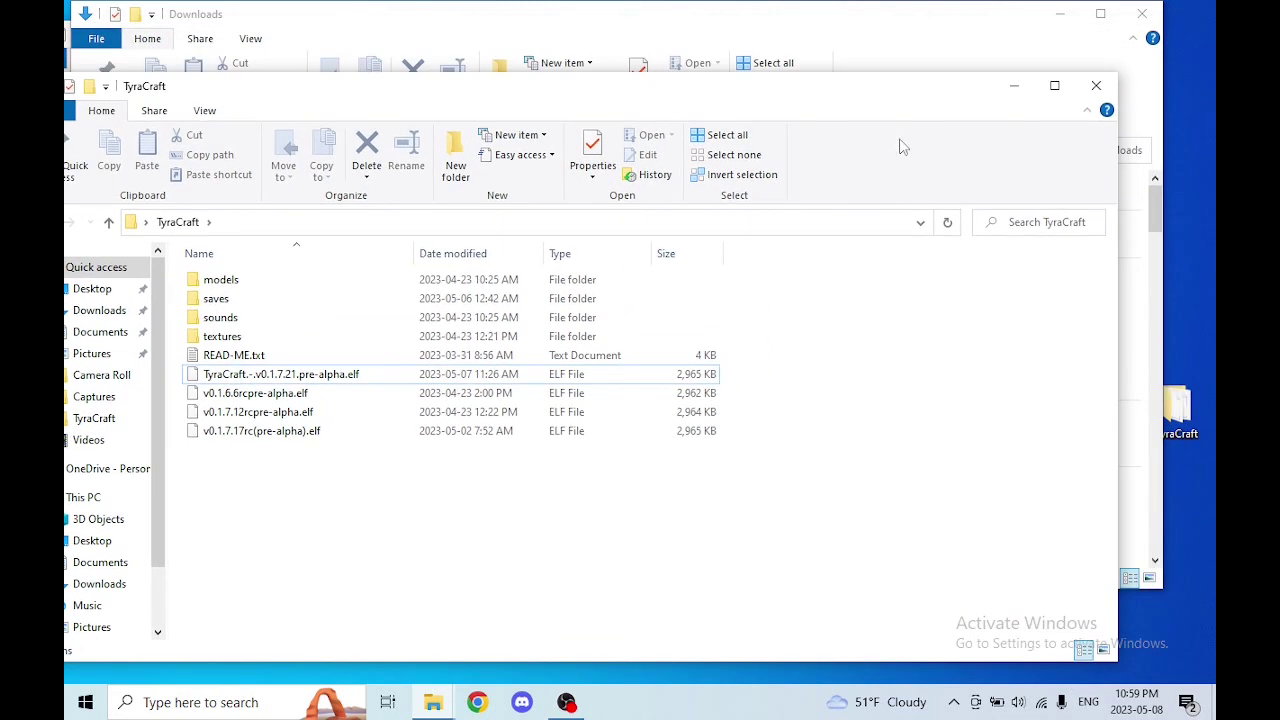
{"action": "left_click_drag", "start_coordinate": [893, 93], "coordinate": [738, 258]}
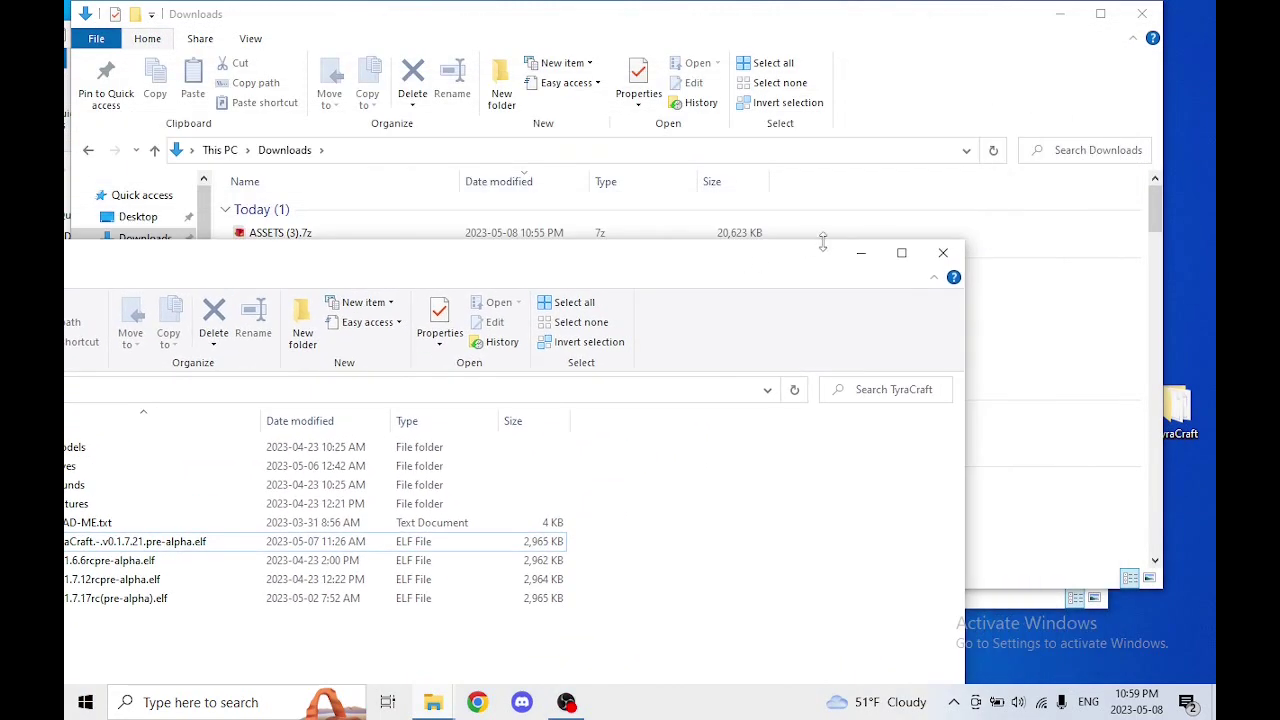
{"action": "left_click", "coordinate": [946, 252]}
- Delete ASSETS (3).7z from Downloads and close the extra Downloads window
{"action": "right_click", "coordinate": [362, 240]}
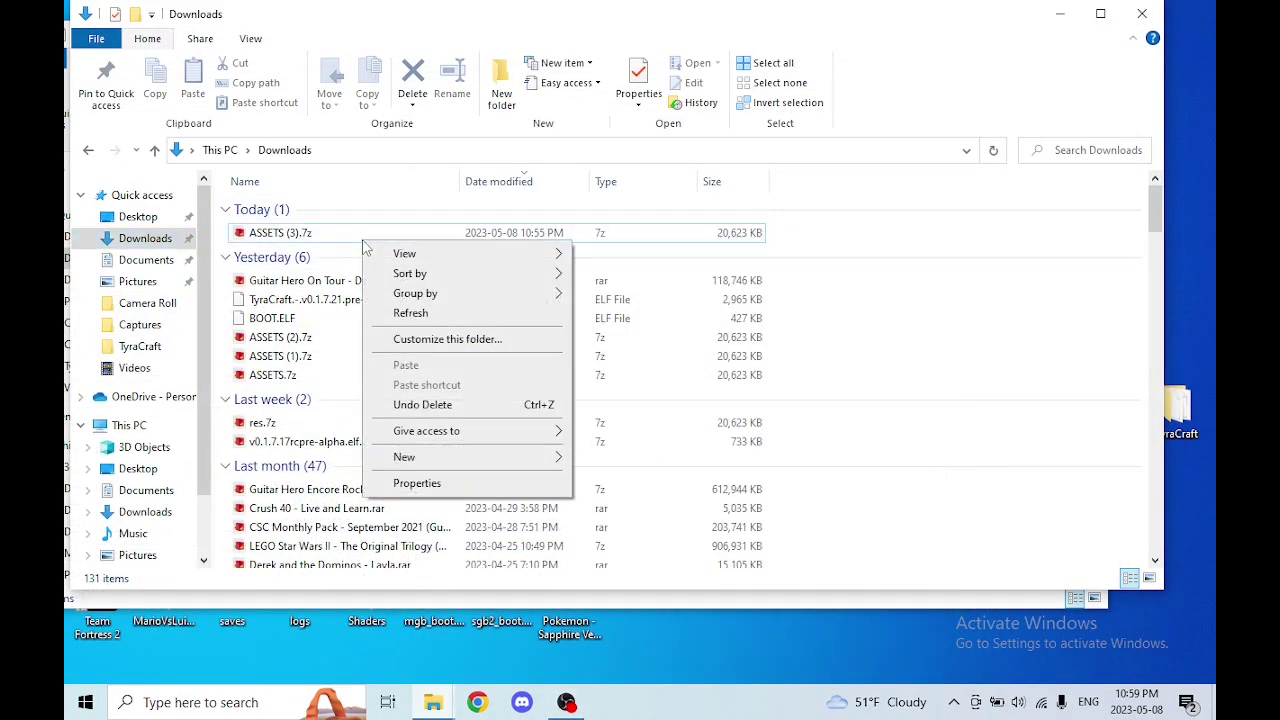
{"action": "left_click", "coordinate": [295, 240]}
{"action": "right_click", "coordinate": [295, 240]}
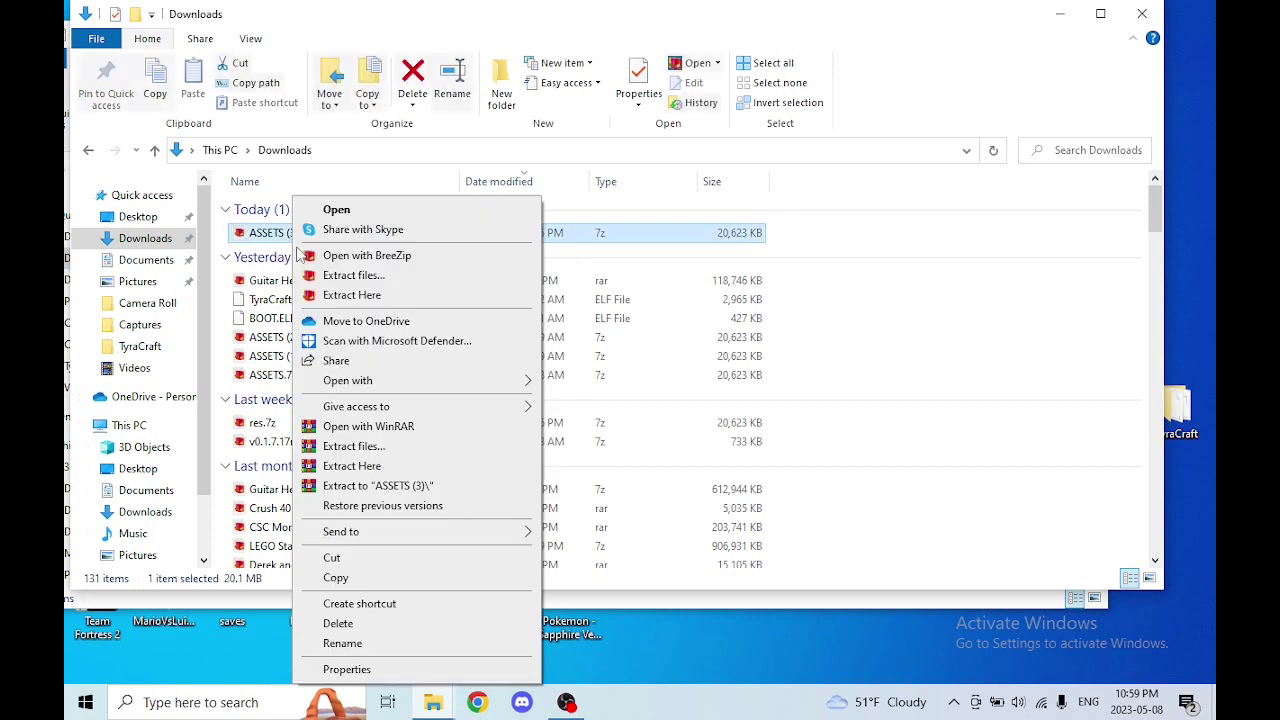
{"action": "left_click", "coordinate": [338, 624]}
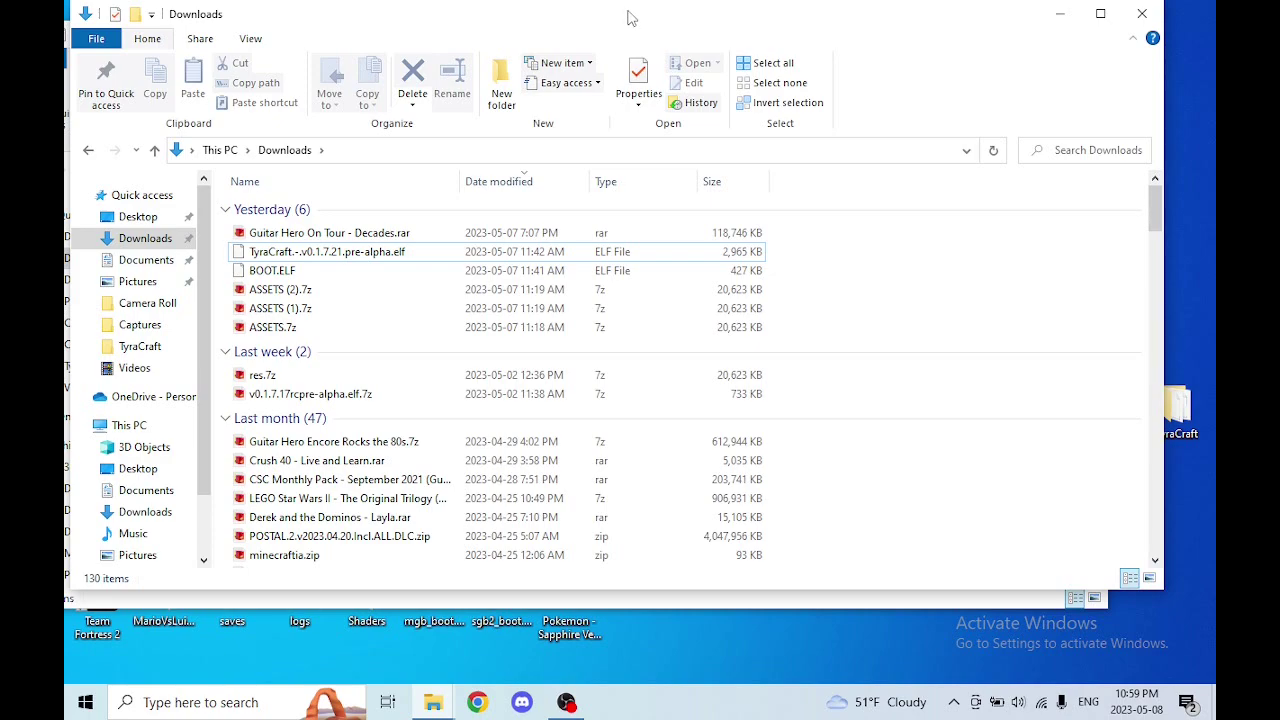
{"action": "left_click_drag", "start_coordinate": [623, 23], "coordinate": [488, 180]}
{"action": "left_click", "coordinate": [1003, 176]}
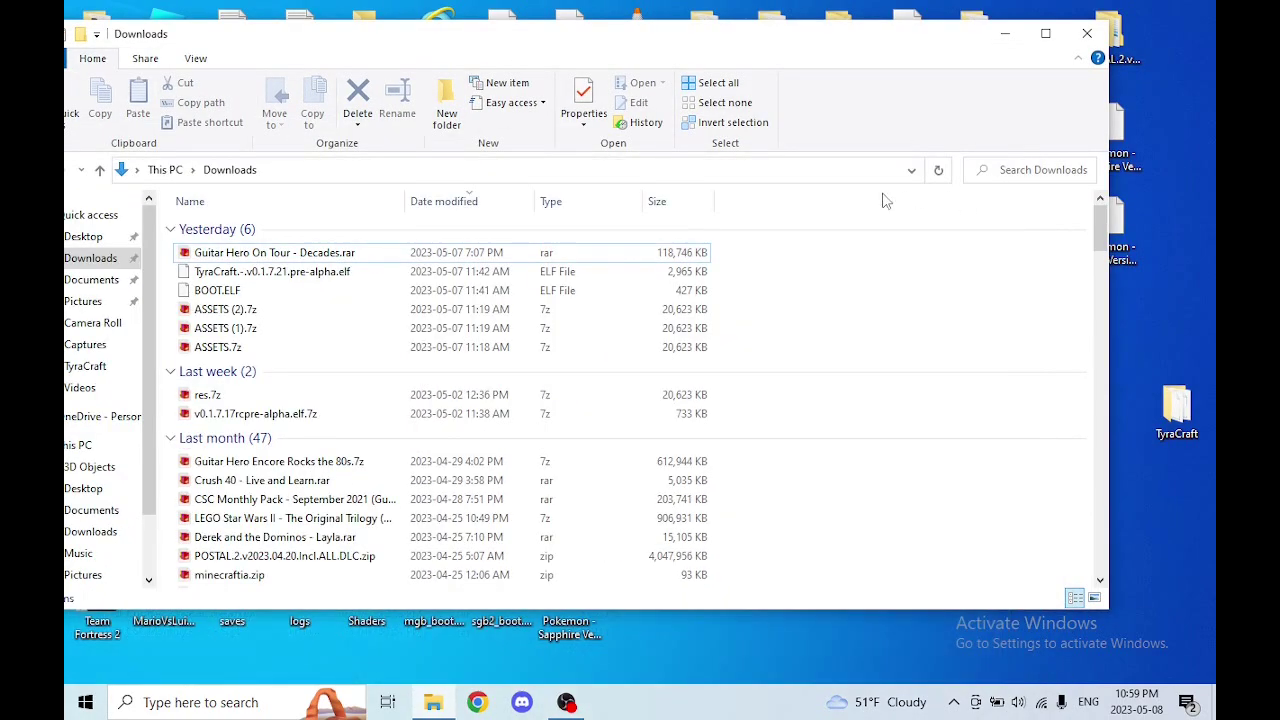
{"action": "left_click_drag", "start_coordinate": [742, 40], "coordinate": [628, 215]}
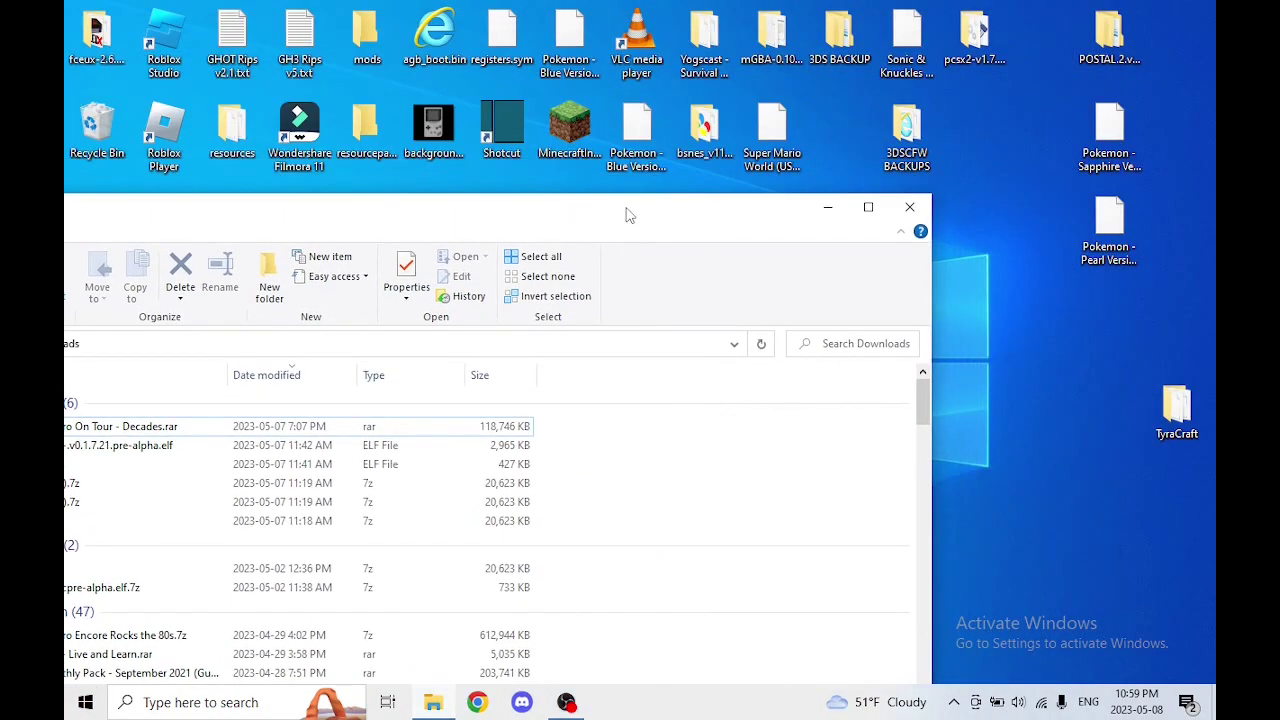
- Move the TyraCraft folder to the desktop's top row and open it to check its 9 items
{"action": "left_click", "coordinate": [909, 207]}
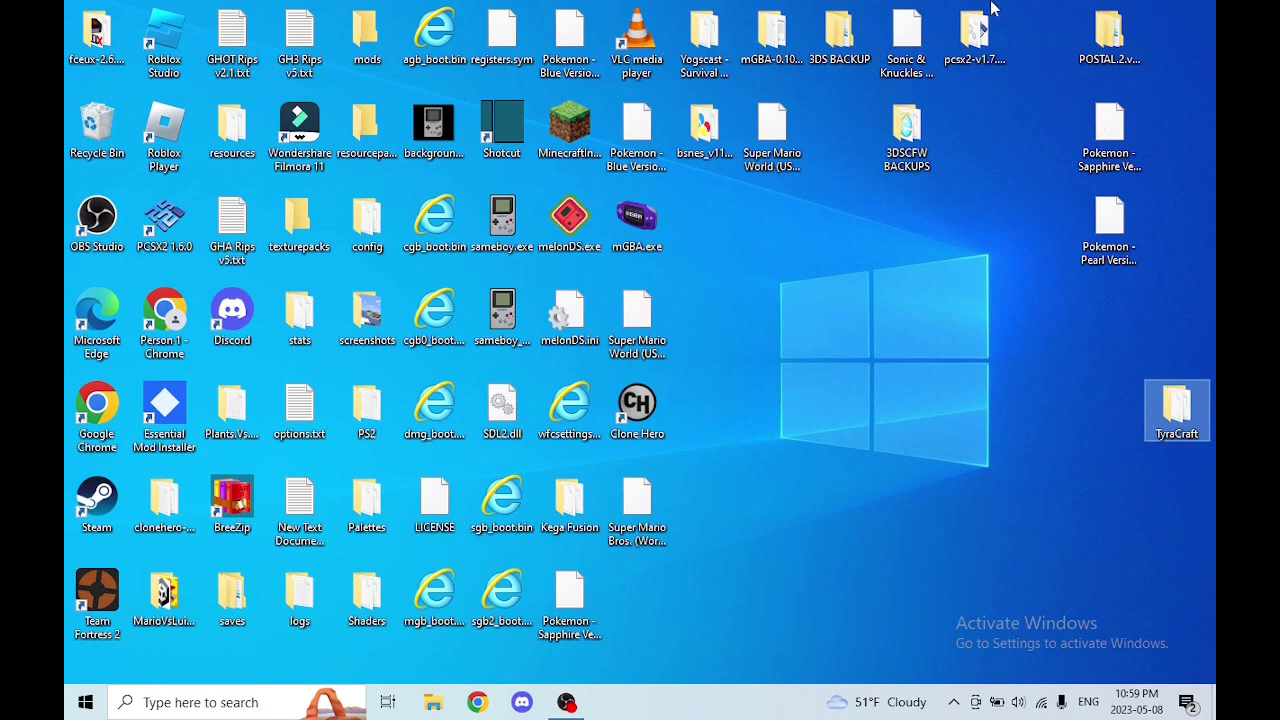
{"action": "mouse_move", "coordinate": [1183, 408]}
{"action": "left_click_drag", "start_coordinate": [1183, 408], "coordinate": [1048, 60]}
{"action": "double_click", "coordinate": [1048, 60]}
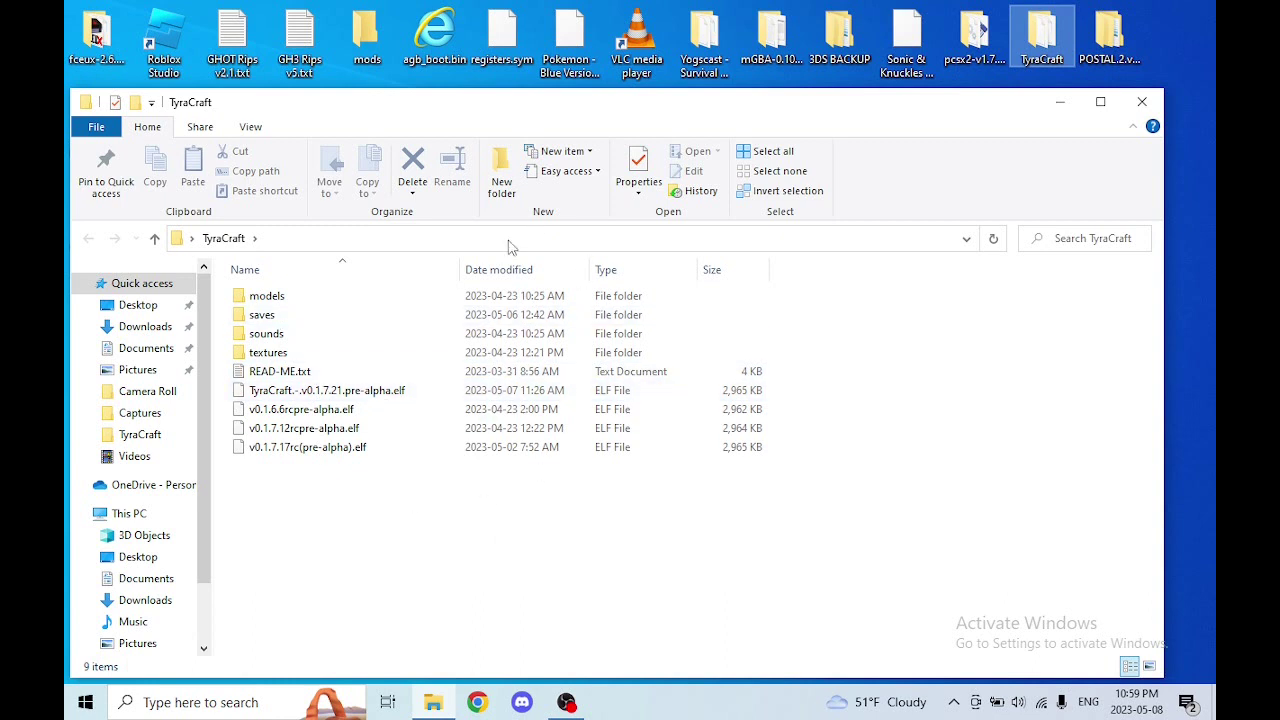
- Open the desktop pcsx2-v1.7.4410-windows-64bit-Qt folder down to pcsx2-qt.exe
{"action": "left_click", "coordinate": [983, 35]}
{"action": "double_click", "coordinate": [983, 35]}
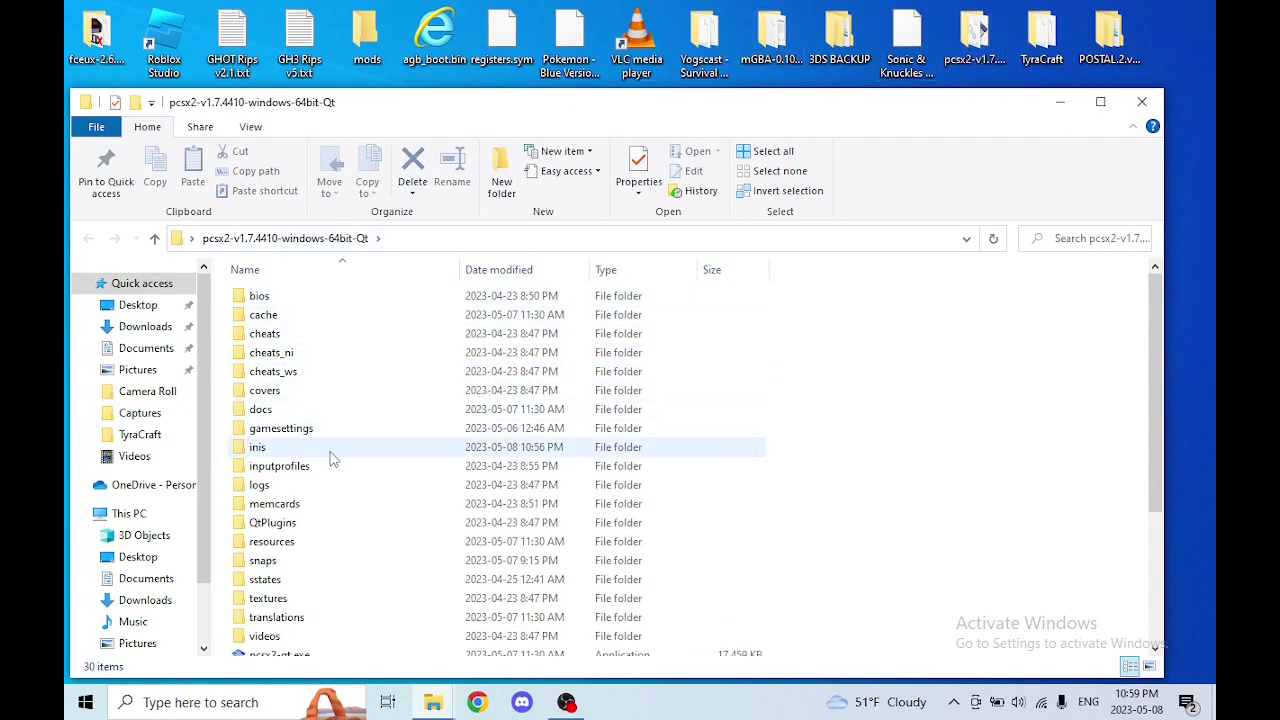
{"action": "scroll", "coordinate": [332, 460], "scroll_direction": "down", "scroll_amount": 2}
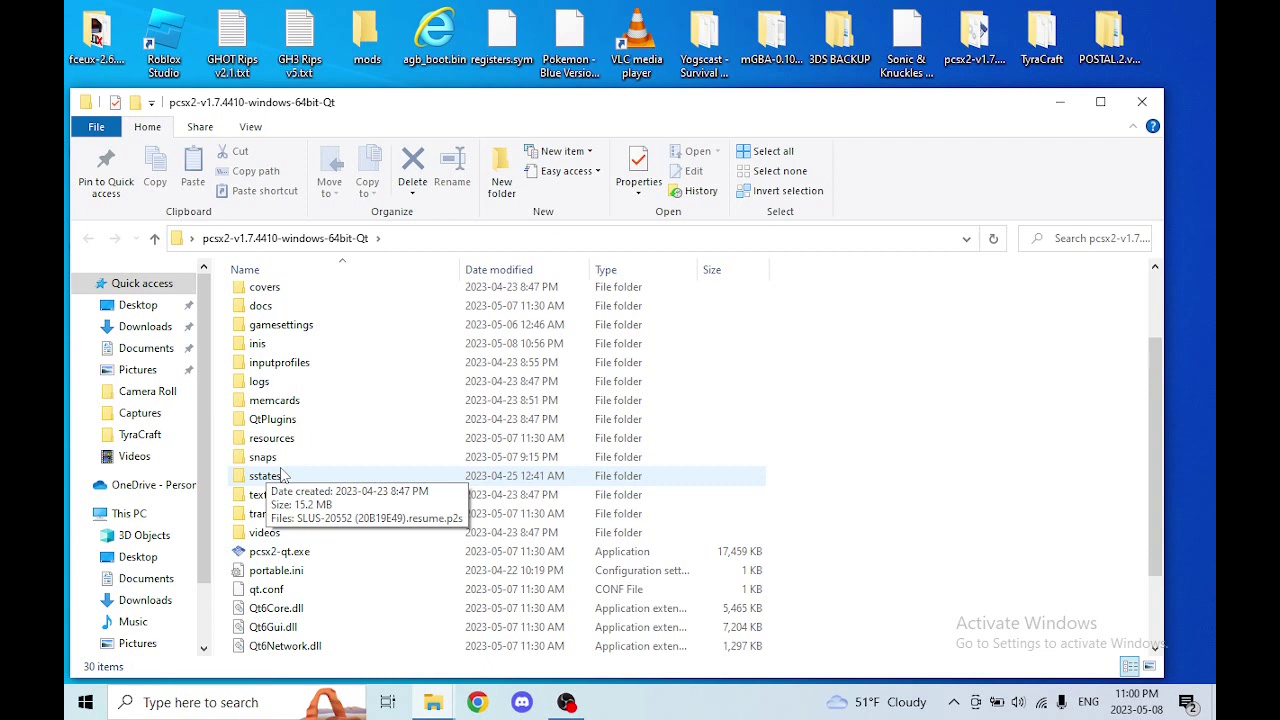
- Launch pcsx2-qt.exe and choose Remind Me Later for the available update
{"action": "left_click", "coordinate": [256, 555]}
{"action": "double_click", "coordinate": [256, 555]}
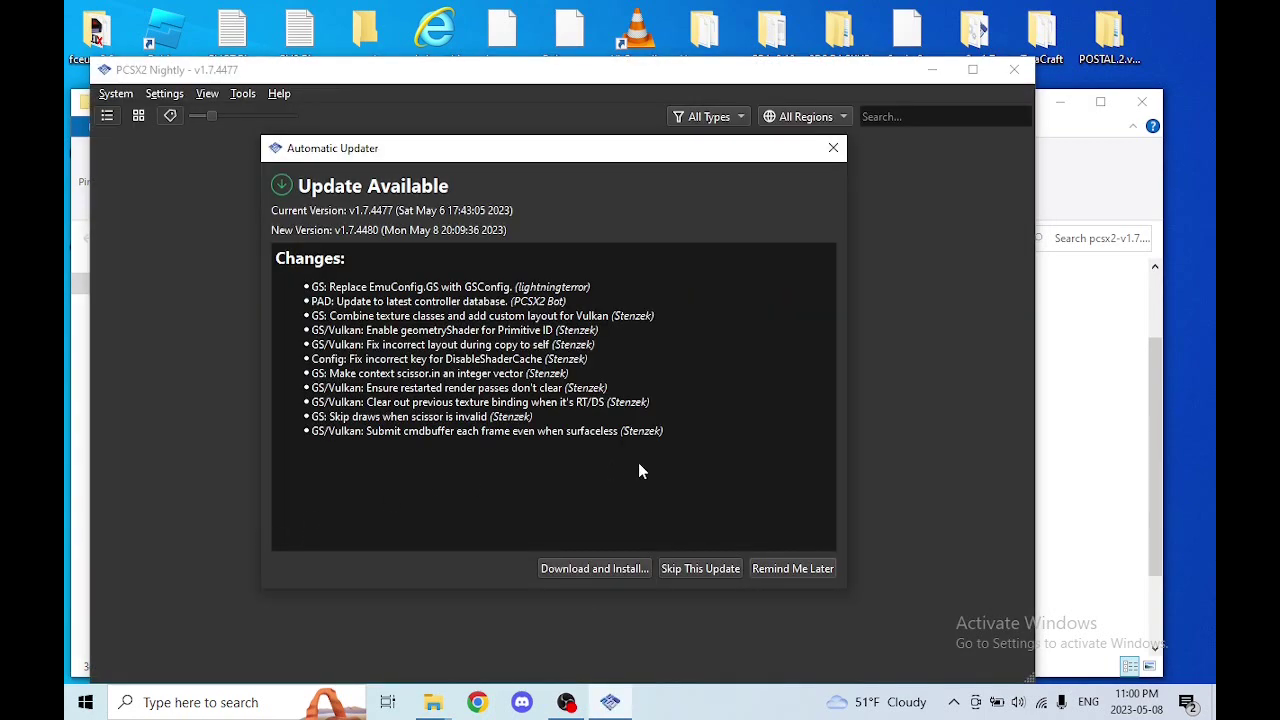
{"action": "left_click", "coordinate": [810, 568]}
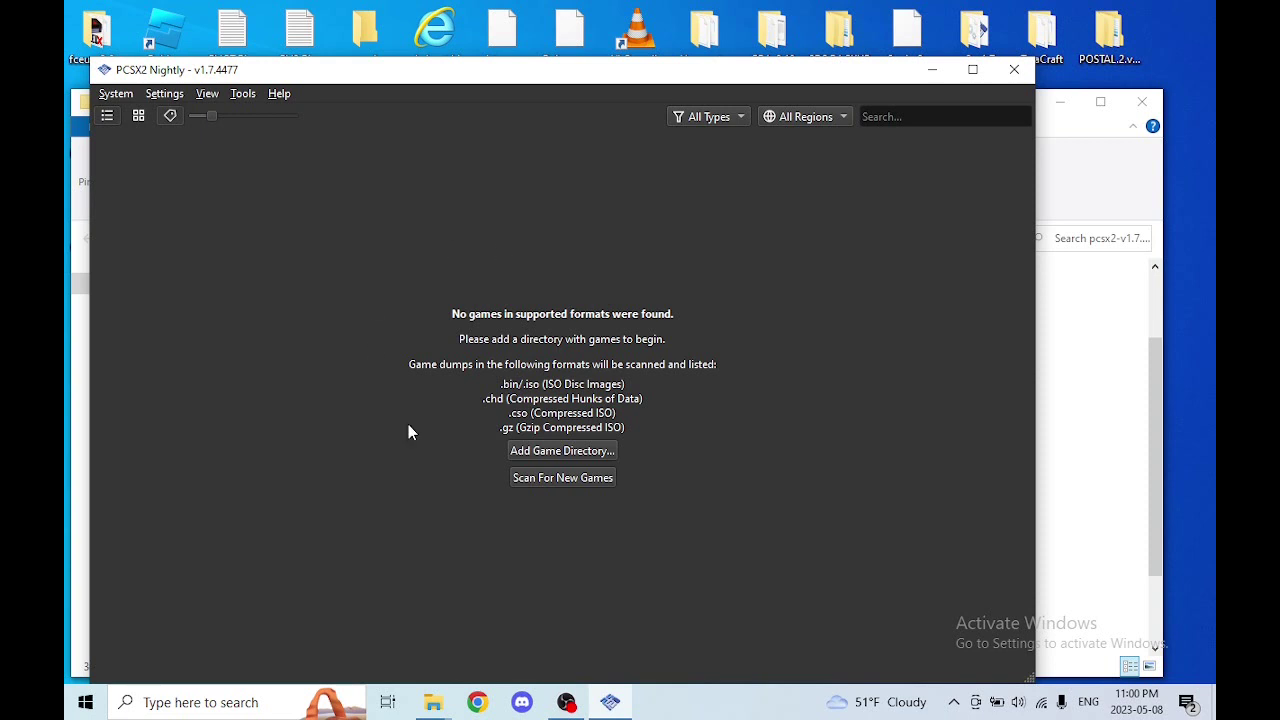
- Review the Emulation settings, where Enable Host Filesystem is on, then close Settings
{"action": "left_click", "coordinate": [161, 95]}
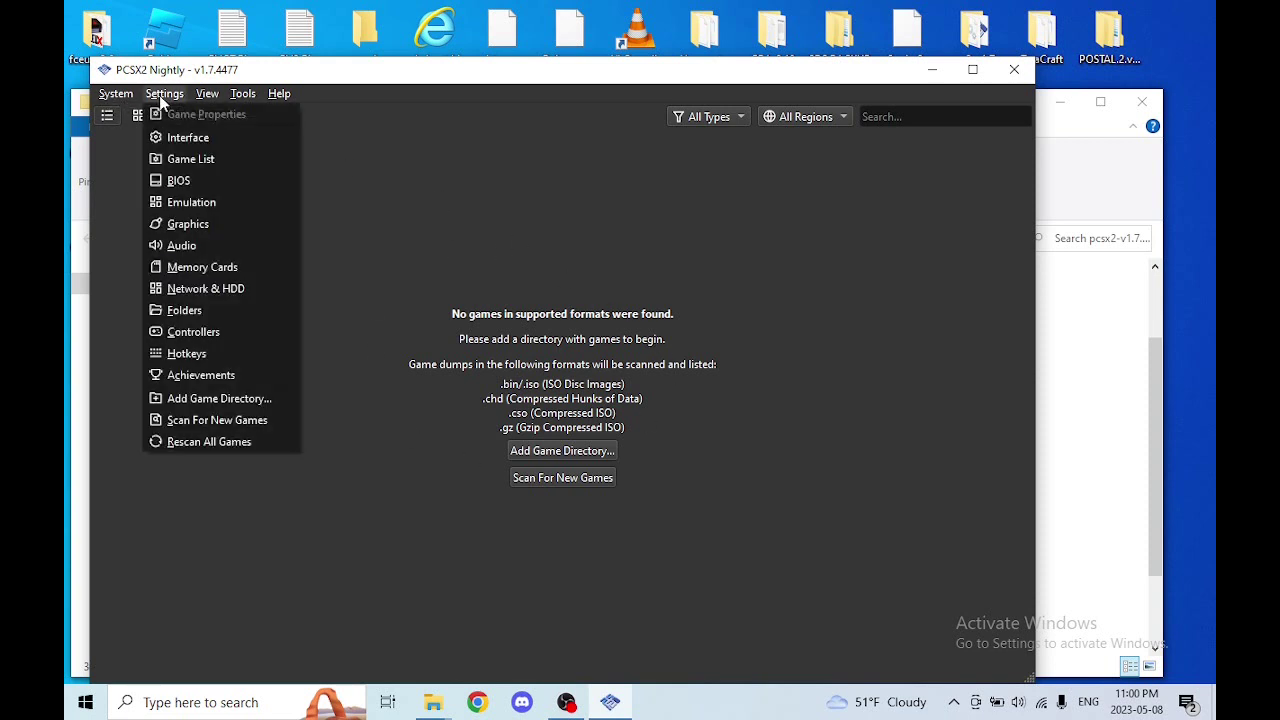
{"action": "left_click", "coordinate": [178, 204]}
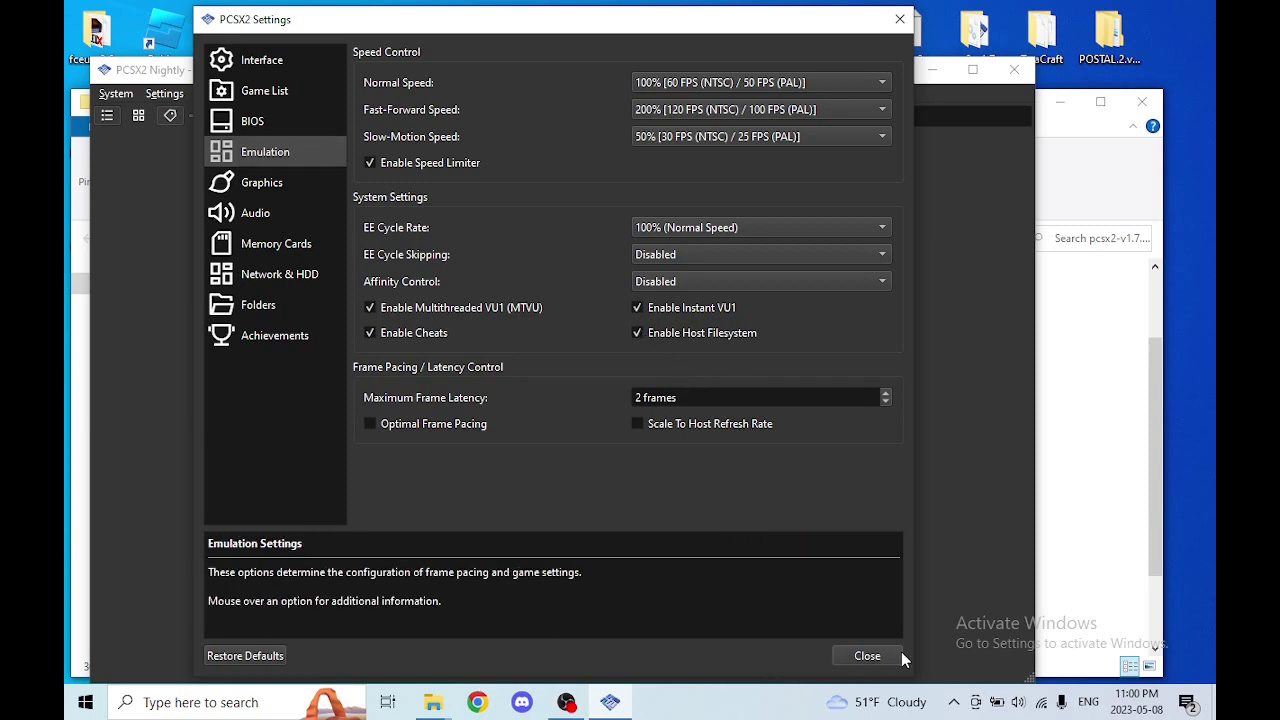
{"action": "left_click", "coordinate": [850, 657]}
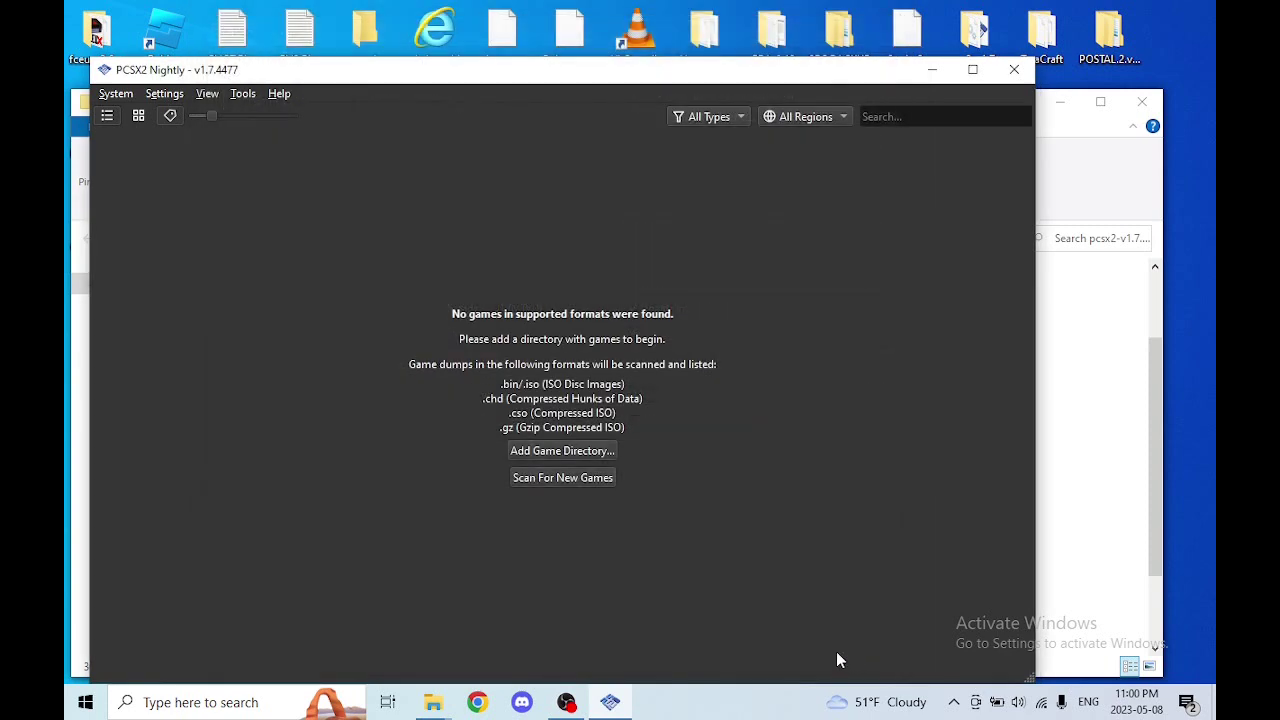
- Boot TyraCraft.-.v0.1.7.21.pre-alpha.elf from the TyraCraft folder via Start File, then request shutdown
{"action": "left_click", "coordinate": [114, 94]}
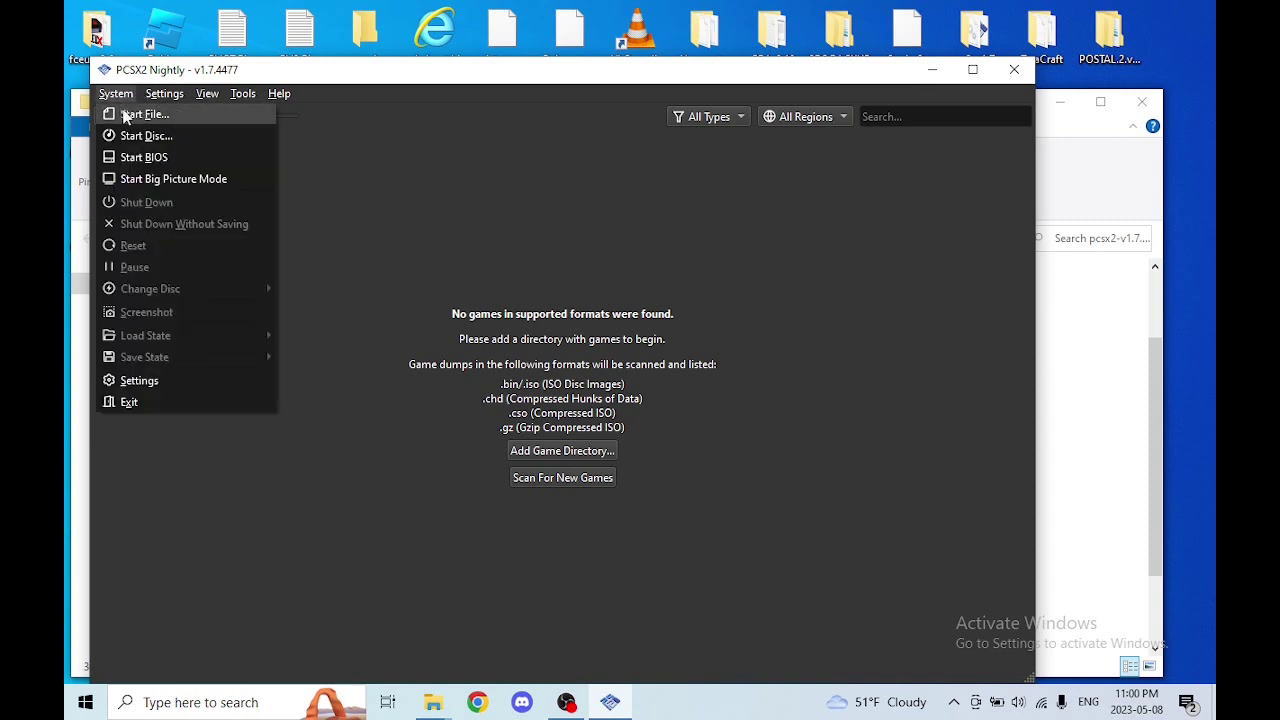
{"action": "left_click", "coordinate": [140, 115]}
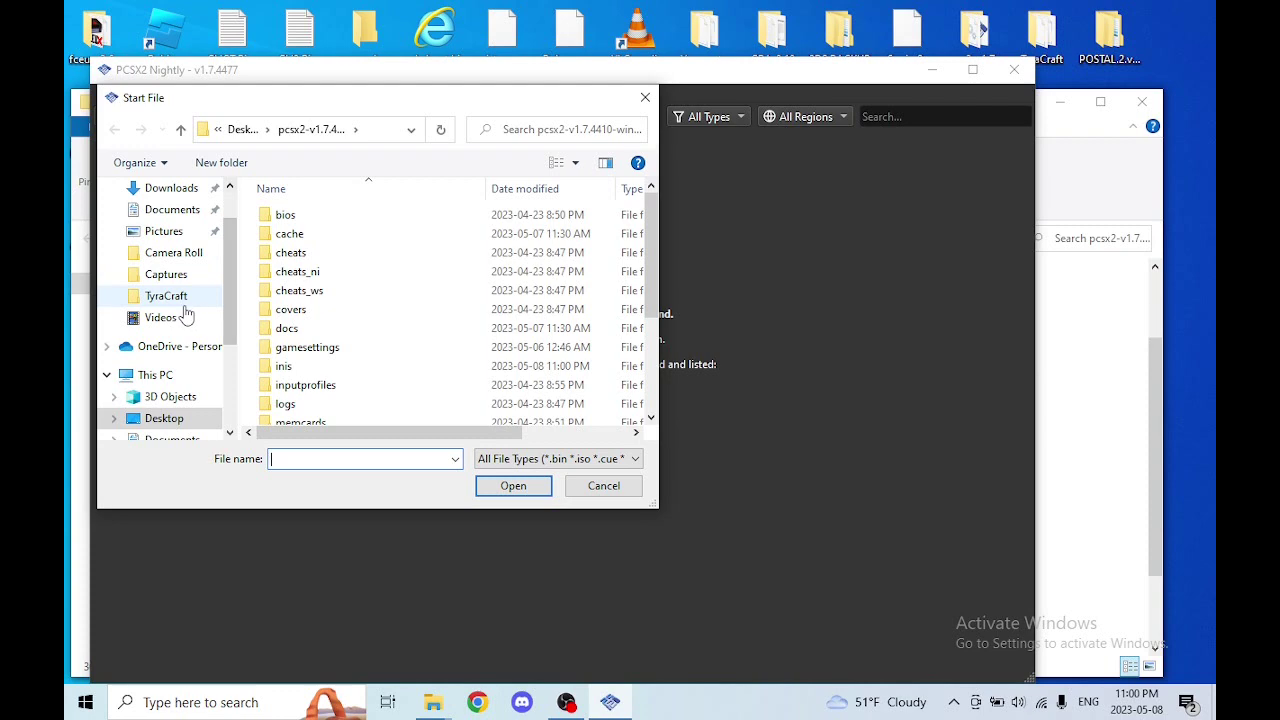
{"action": "left_click", "coordinate": [182, 298]}
{"action": "left_click", "coordinate": [299, 292]}
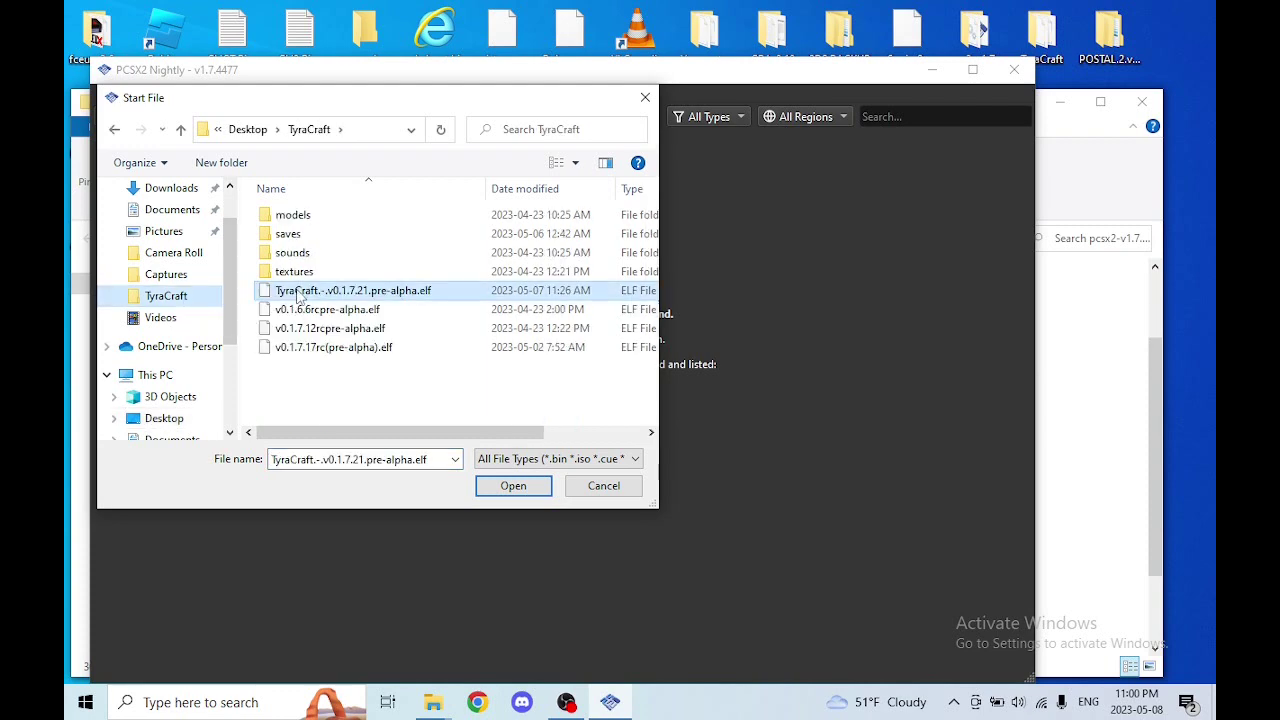
{"action": "left_click", "coordinate": [511, 485]}
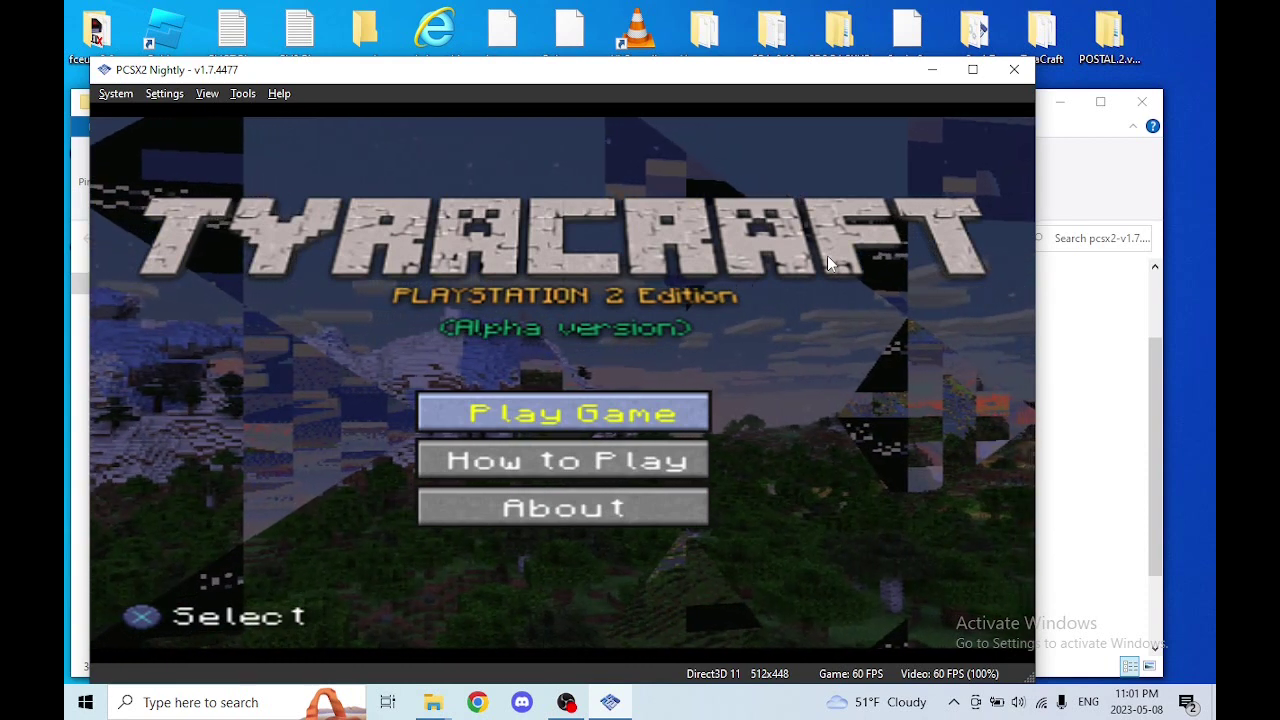
{"action": "left_click", "coordinate": [1009, 80]}
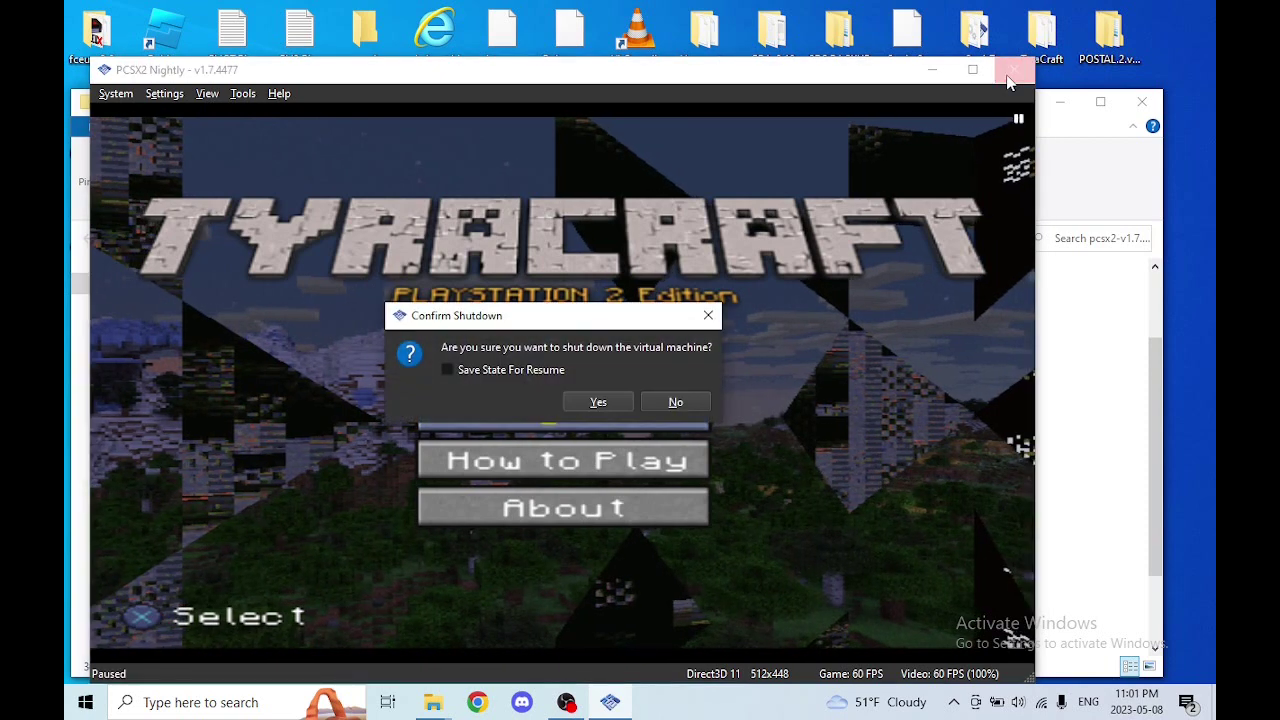